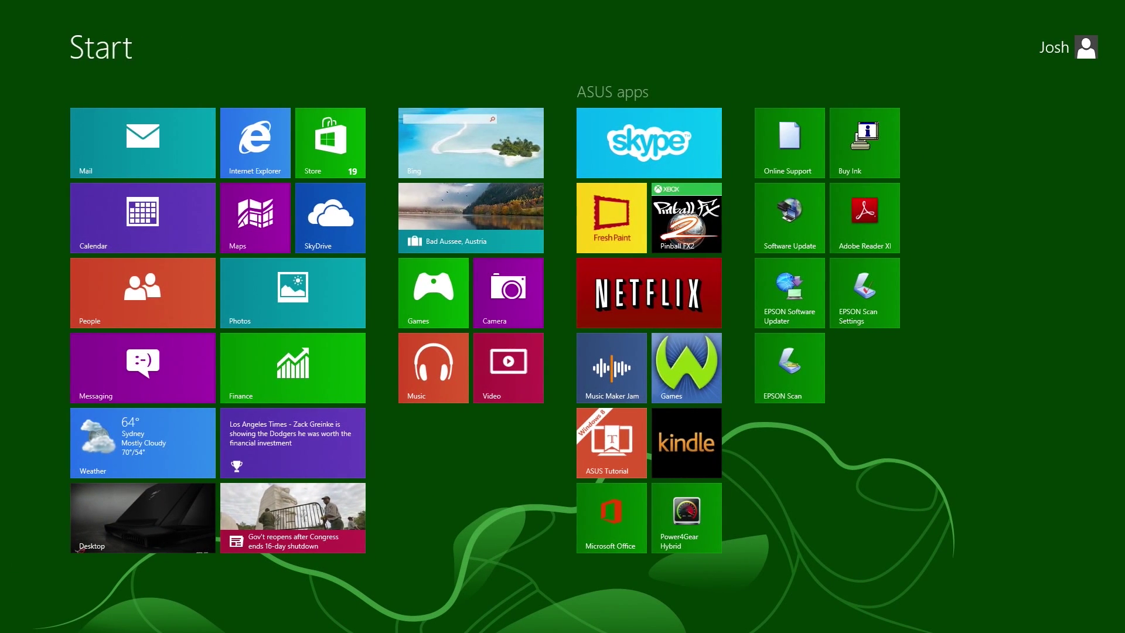
# - Switch from the Start screen to the desktop with Win+D
pyautogui.press('super+d')
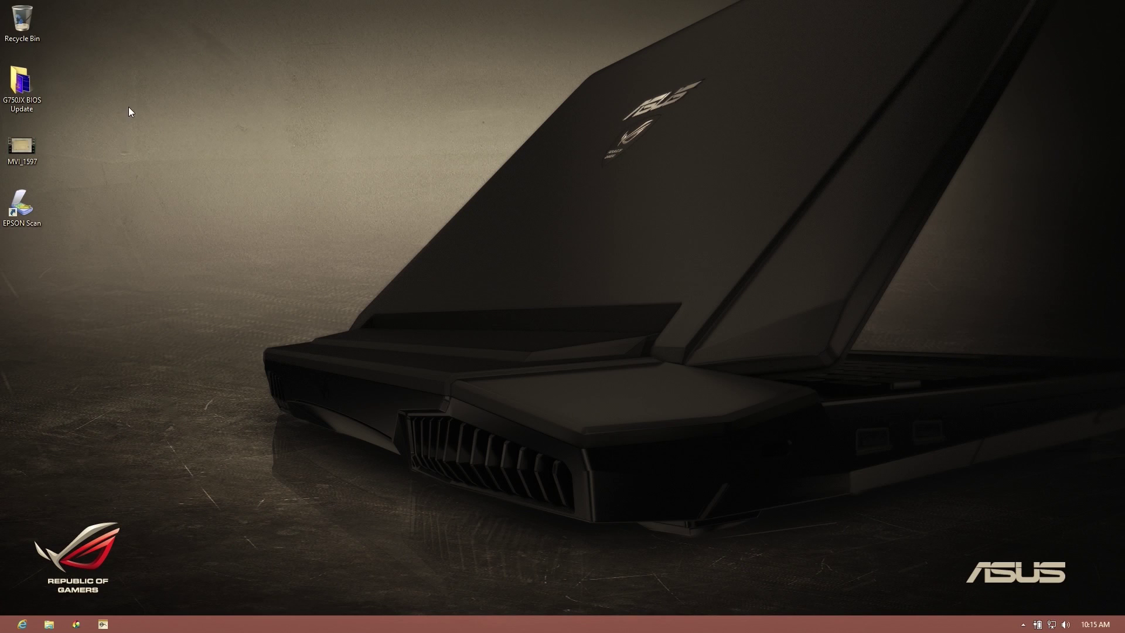
# - In Internet Explorer, load the user's Twitter profile page and scroll down through it
pyautogui.click(22, 624)
pyautogui.click(198, 24)
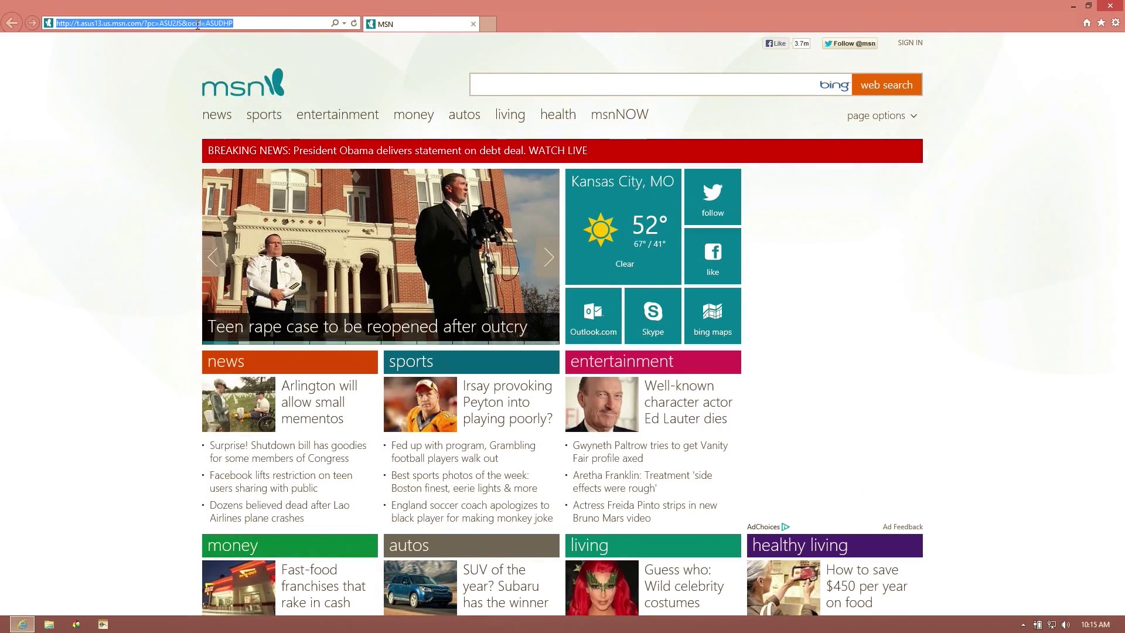
pyautogui.write('t')
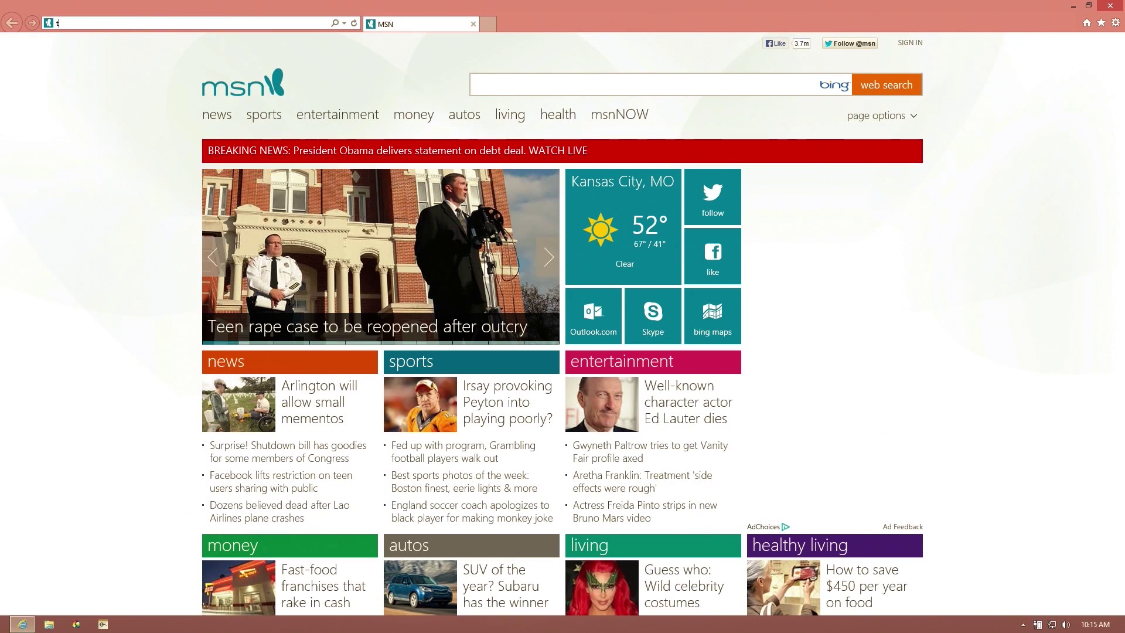
pyautogui.write('witter.co')
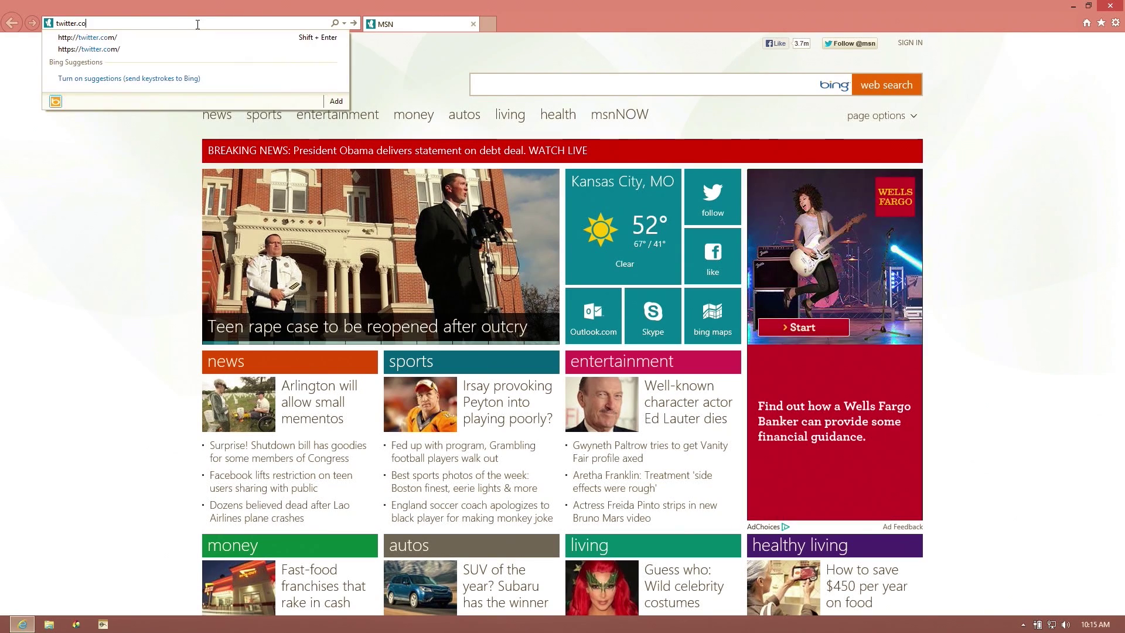
pyautogui.write('m/wwjoshdew')
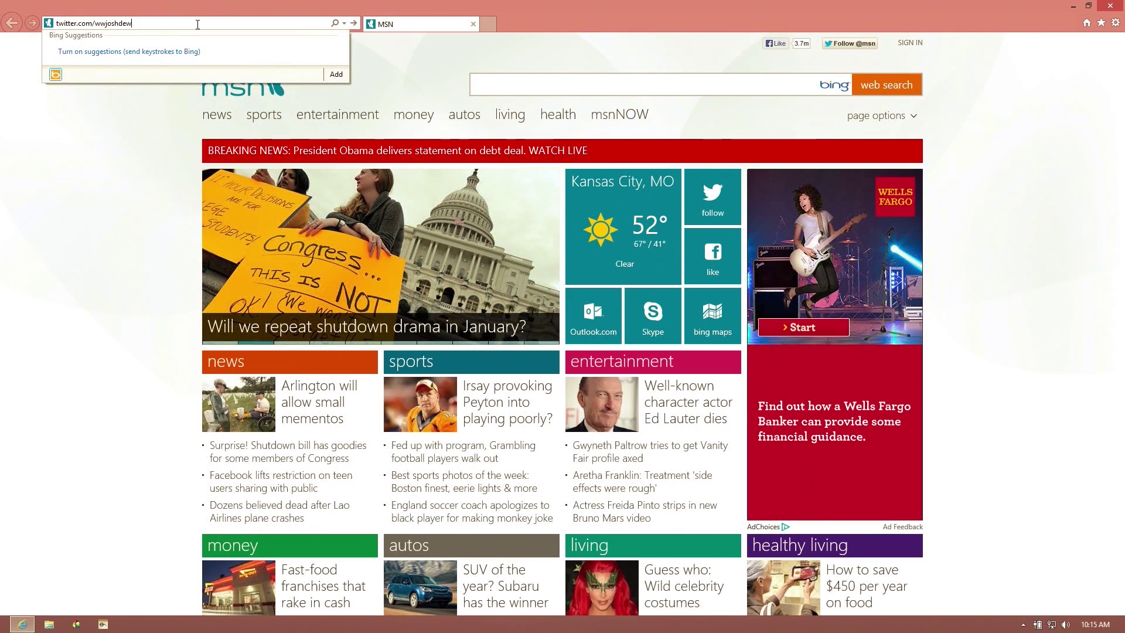
pyautogui.press('Return')
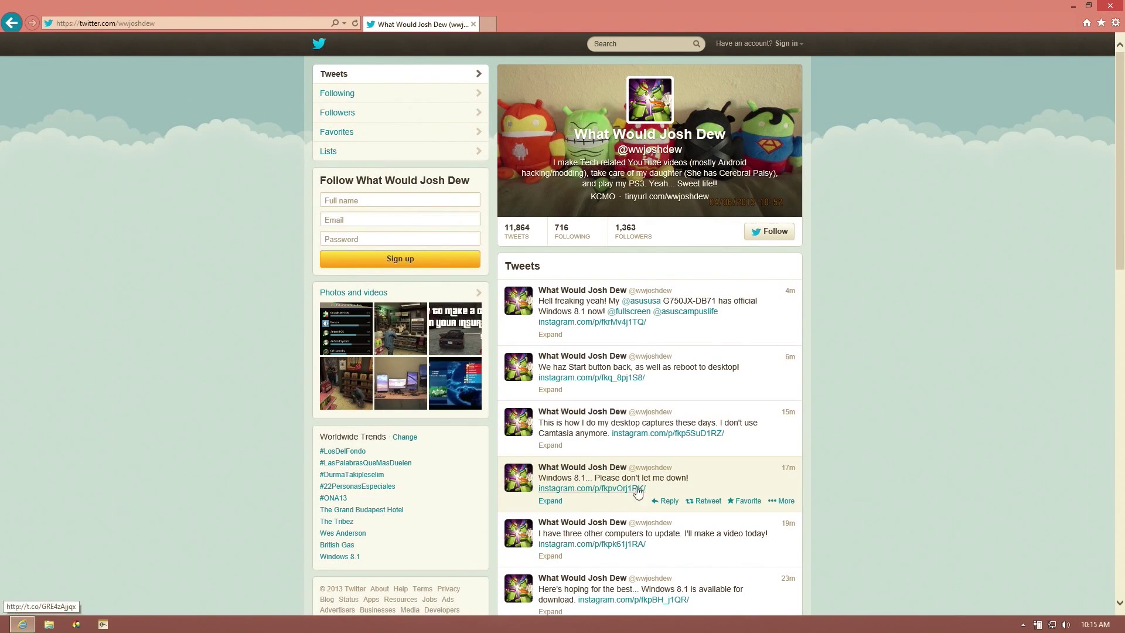
pyautogui.scroll(-2, 664, 546)
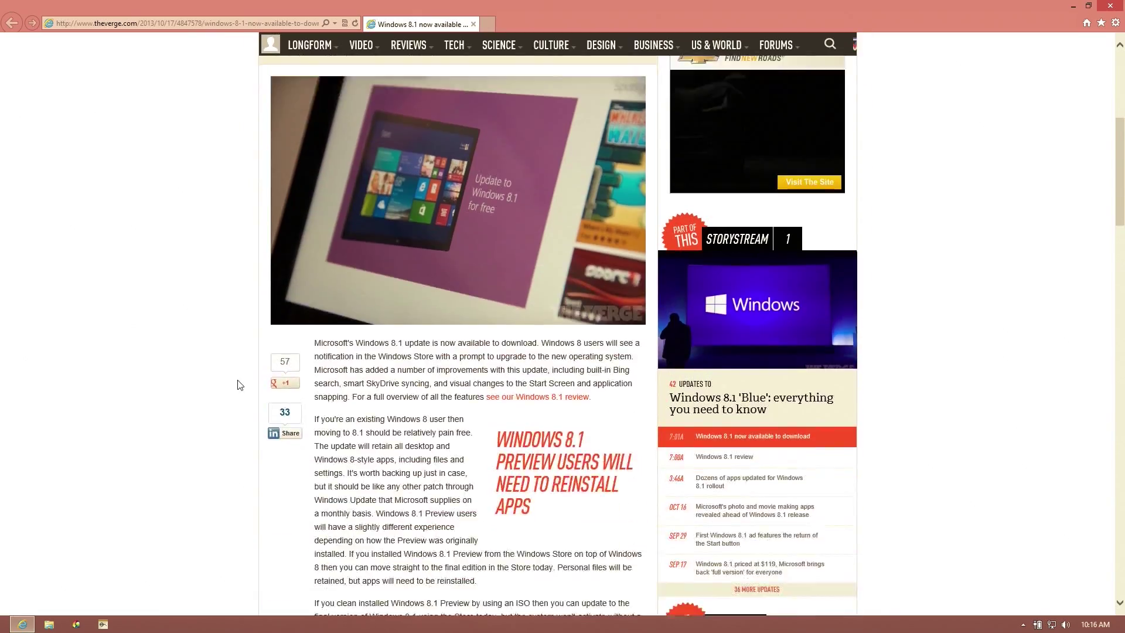
pyautogui.scroll(-10, 241, 398)
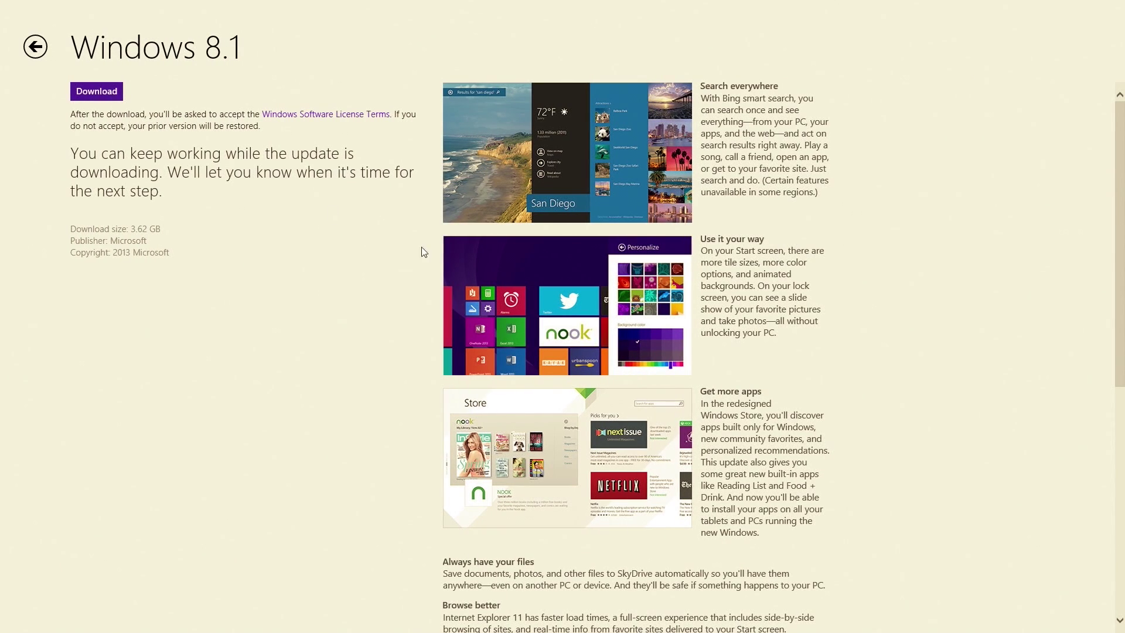
# - Start the Windows 8.1 download from its Store page
pyautogui.click(84, 93)
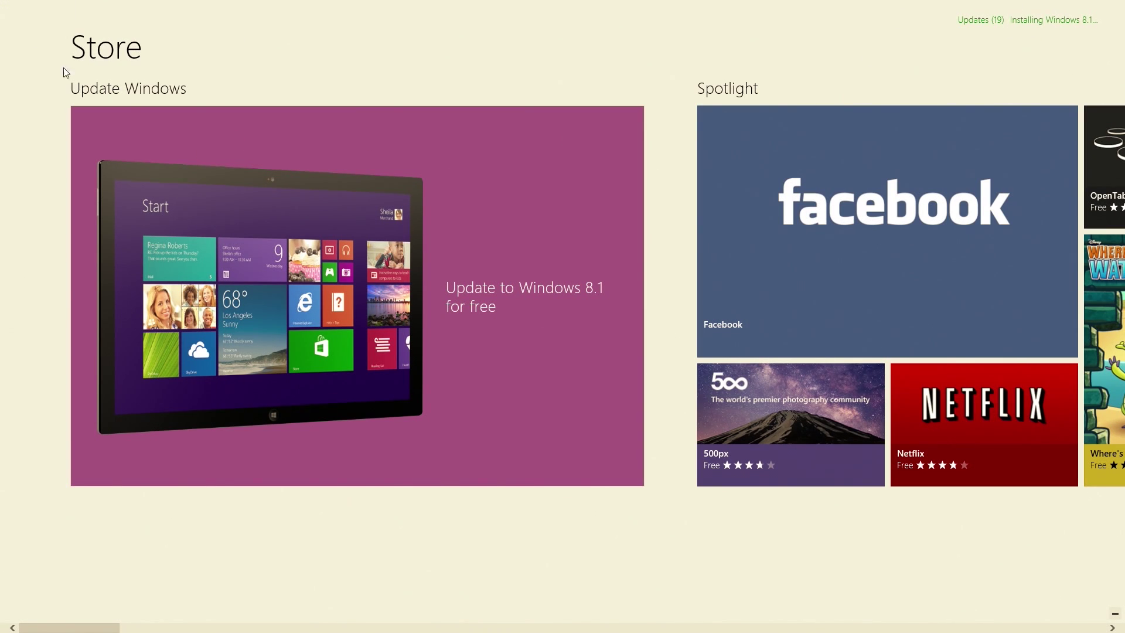
pyautogui.click(2, 3)
pyautogui.click(3, 3)
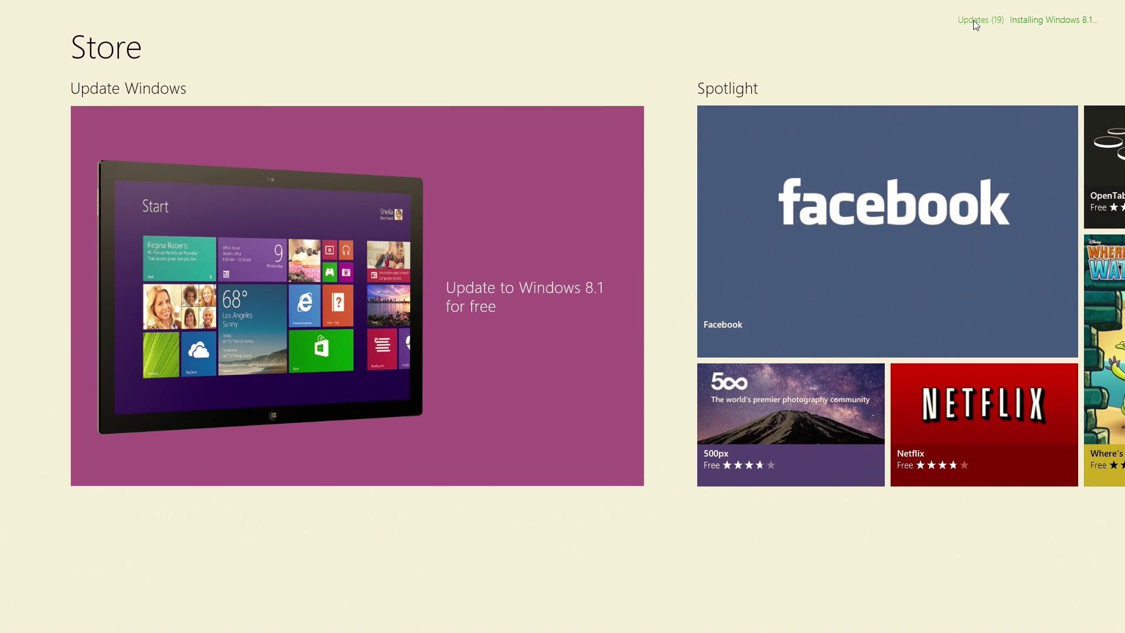
pyautogui.click(358, 296)
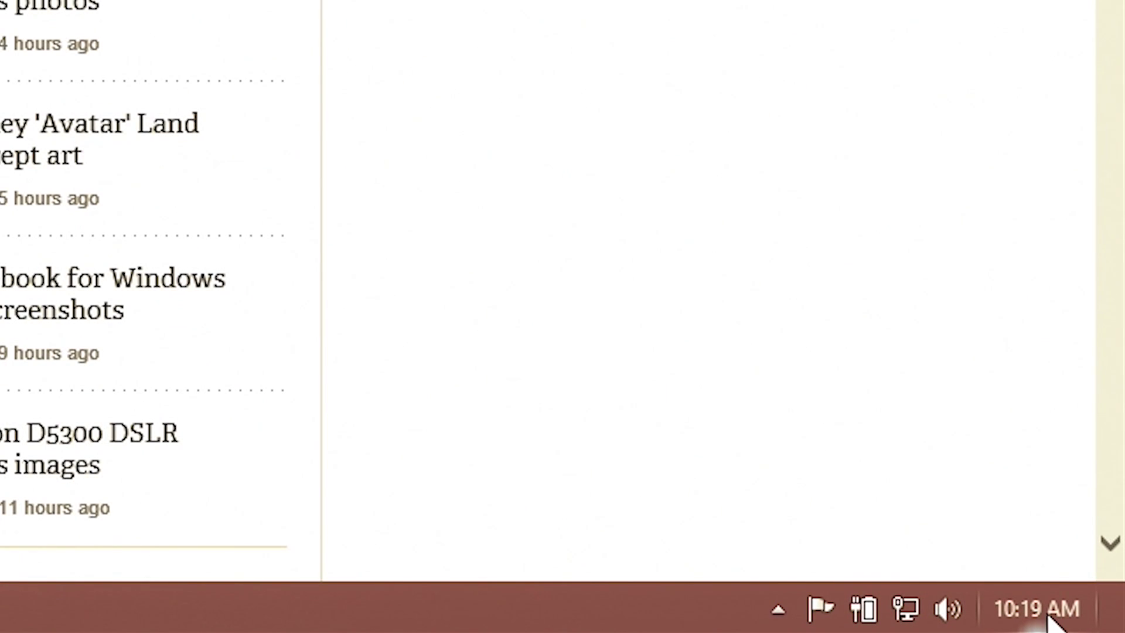
pyautogui.moveTo(1043, 620)
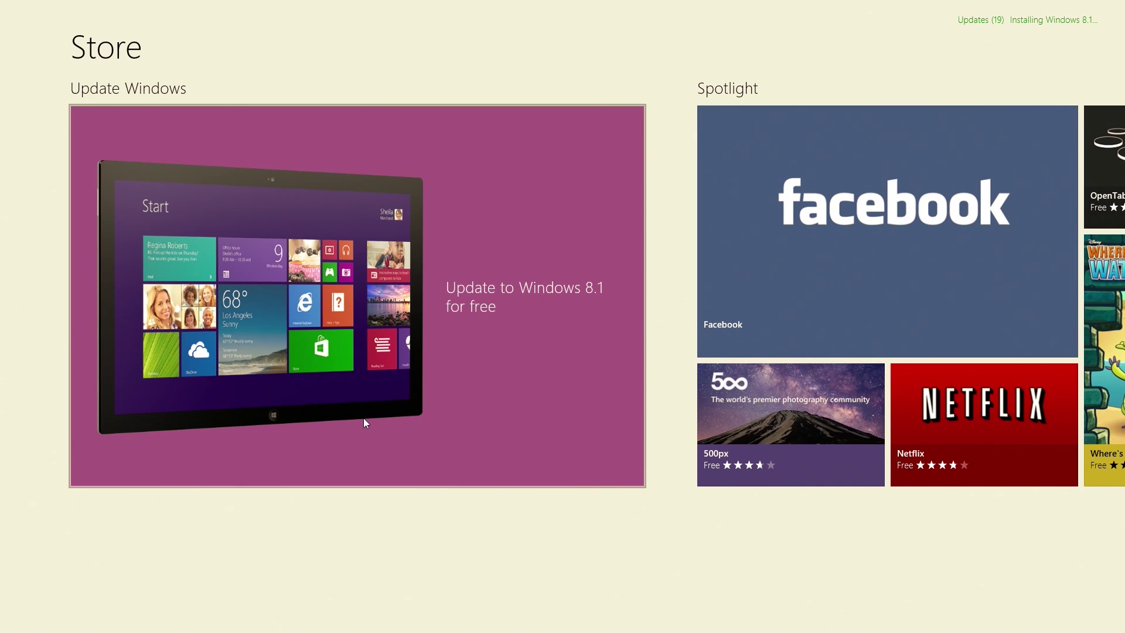
pyautogui.click(364, 417)
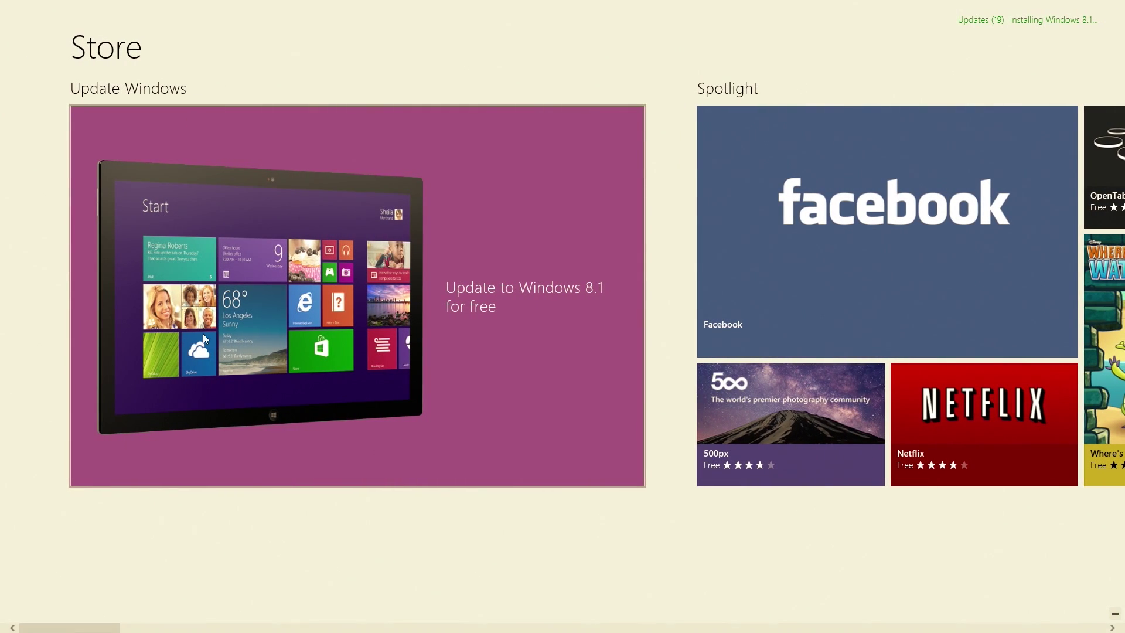
# - Check Windows 8.1's install progress on the Store's Installs page, glancing briefly at the browser
pyautogui.moveTo(1, 5)
pyautogui.rightClick(991, 18)
pyautogui.rightClick(969, 24)
pyautogui.click(176, 153)
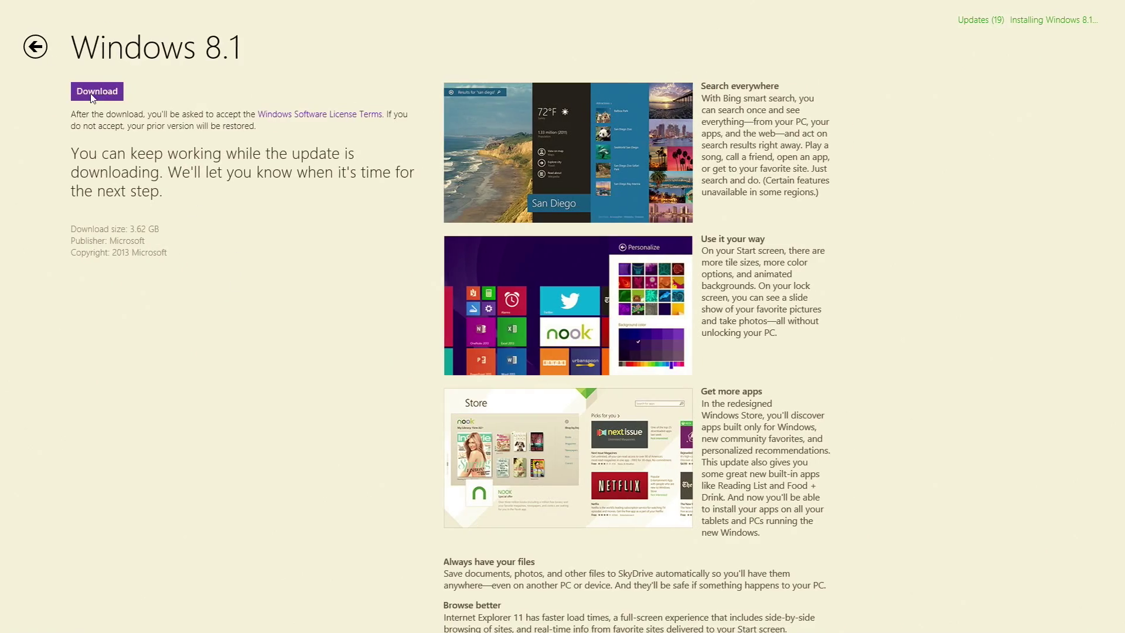
pyautogui.click(91, 90)
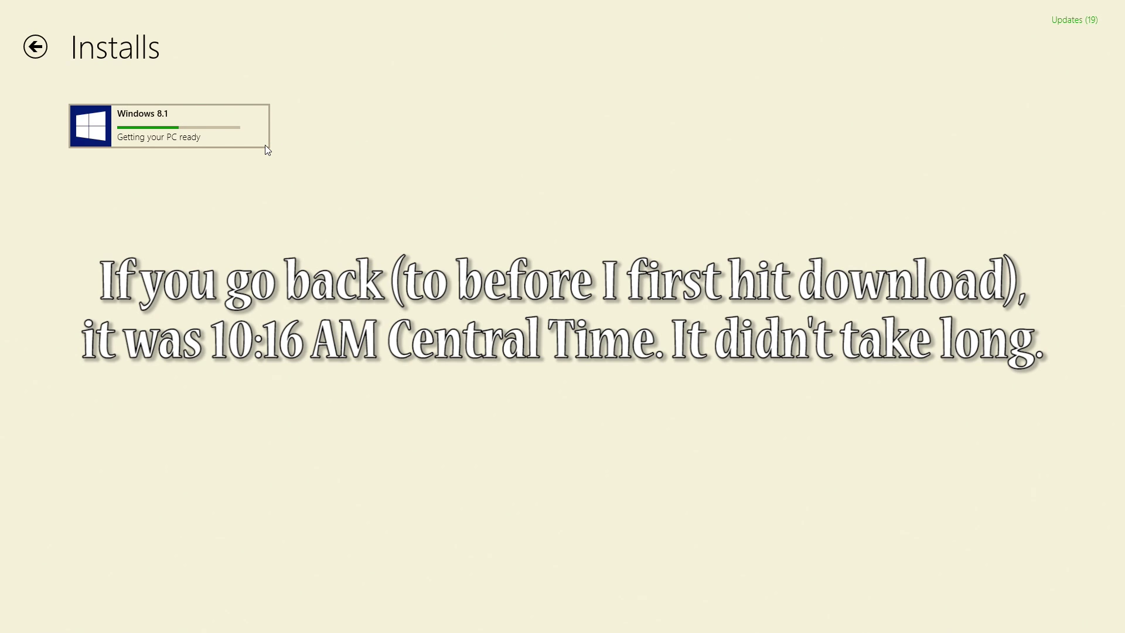
pyautogui.click(3, 5)
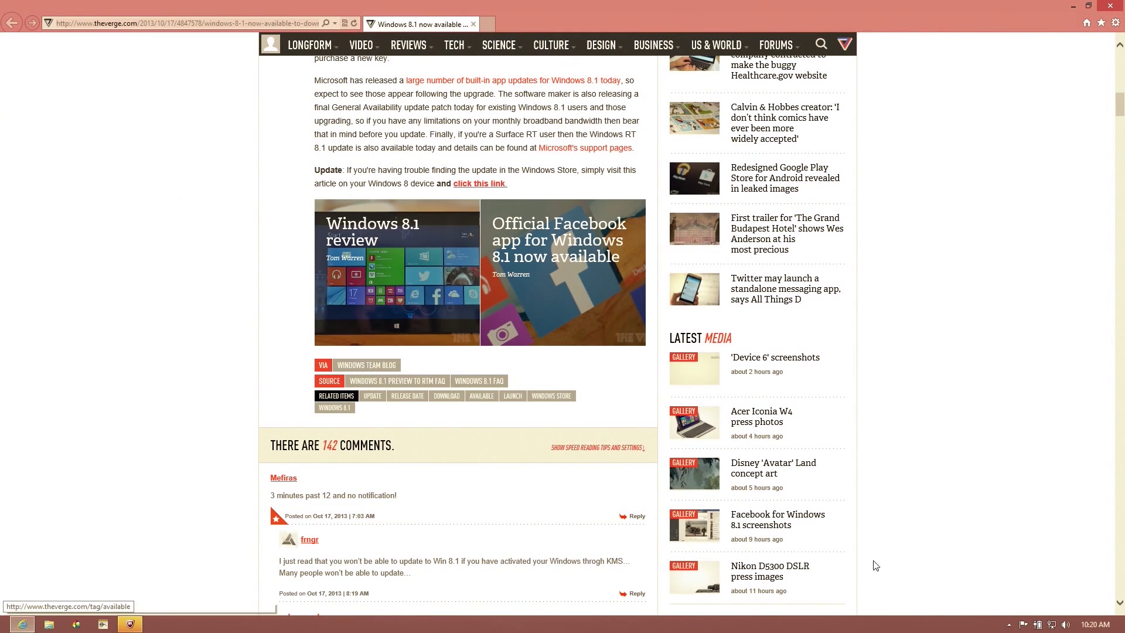
pyautogui.click(3, 24)
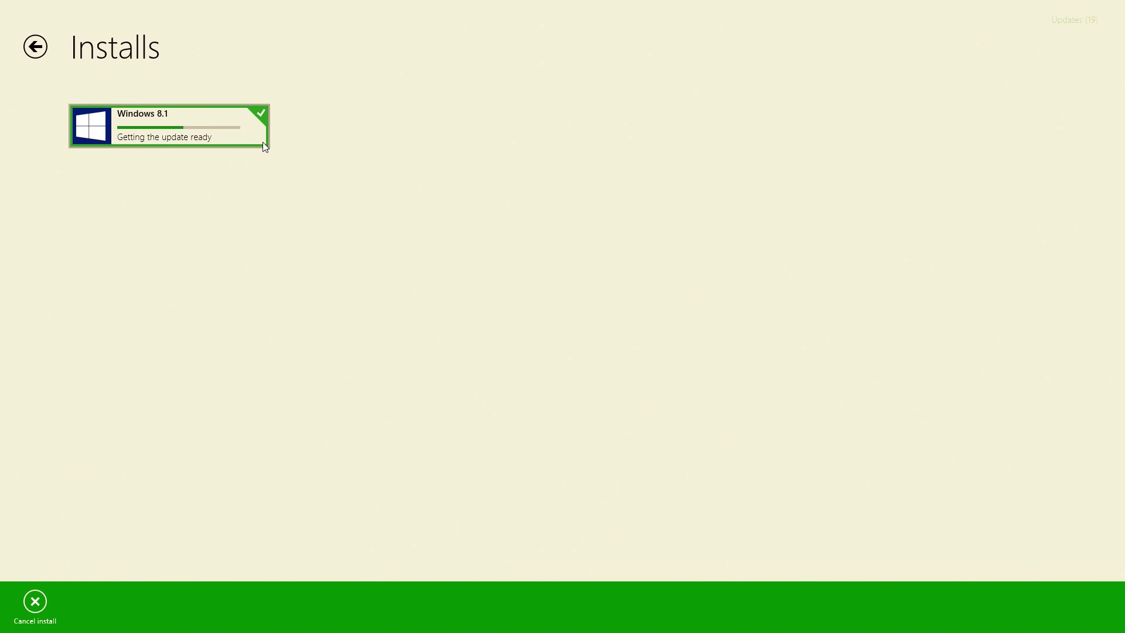
# - Deselect the Windows 8.1 install entry on the Installs page
pyautogui.rightClick(262, 136)
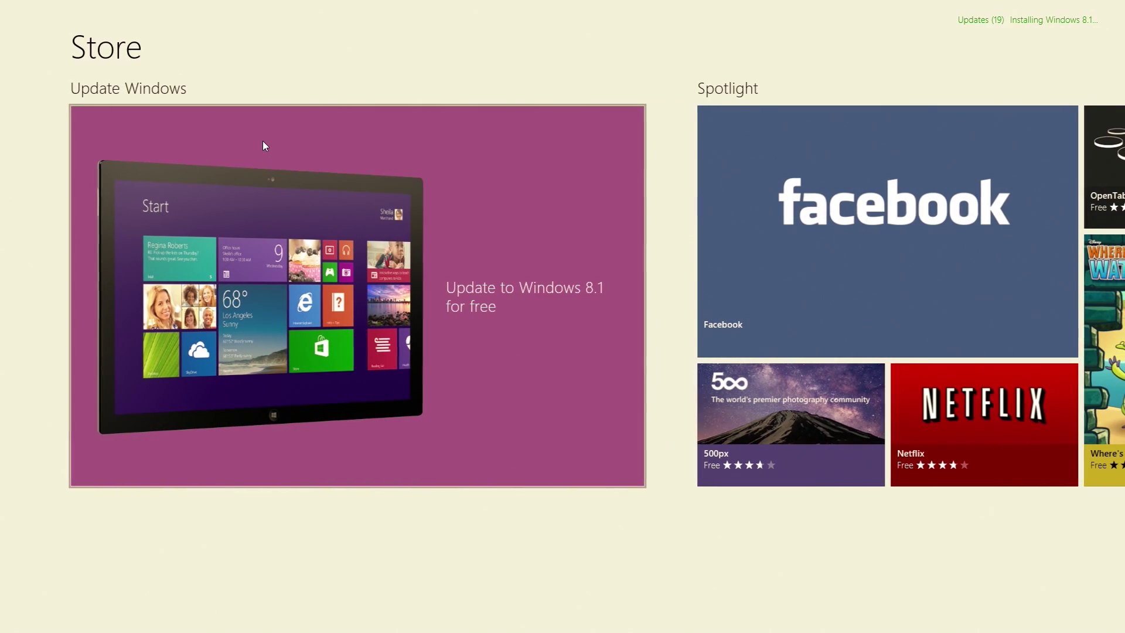
# - Reopen the Windows 8.1 update page and wait for the restart-required notice
pyautogui.click(264, 145)
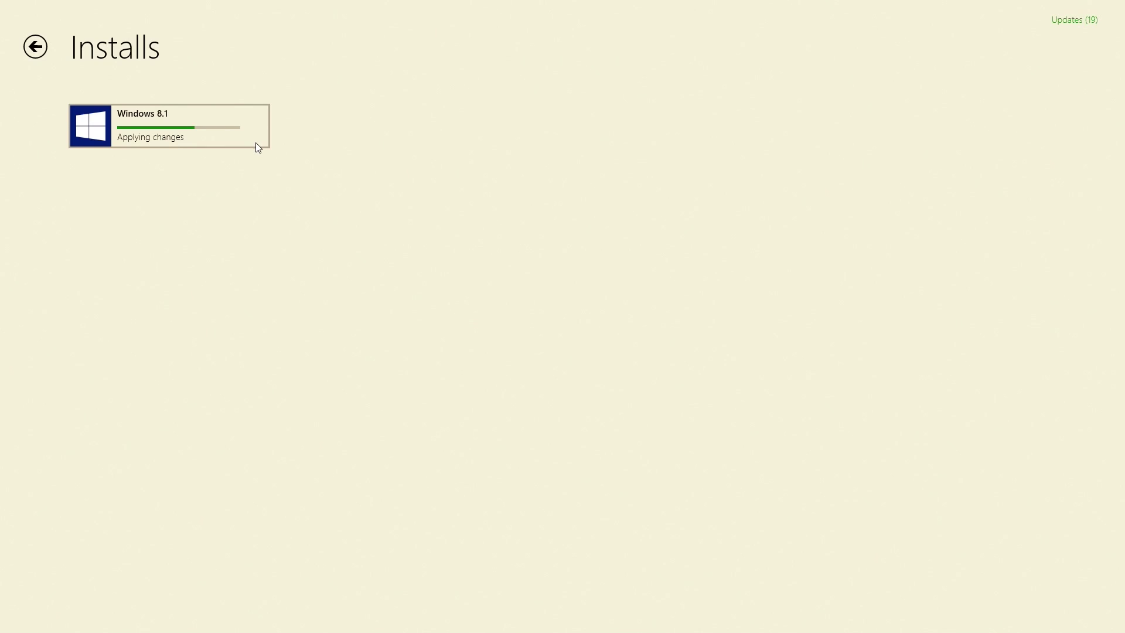
pyautogui.click(258, 147)
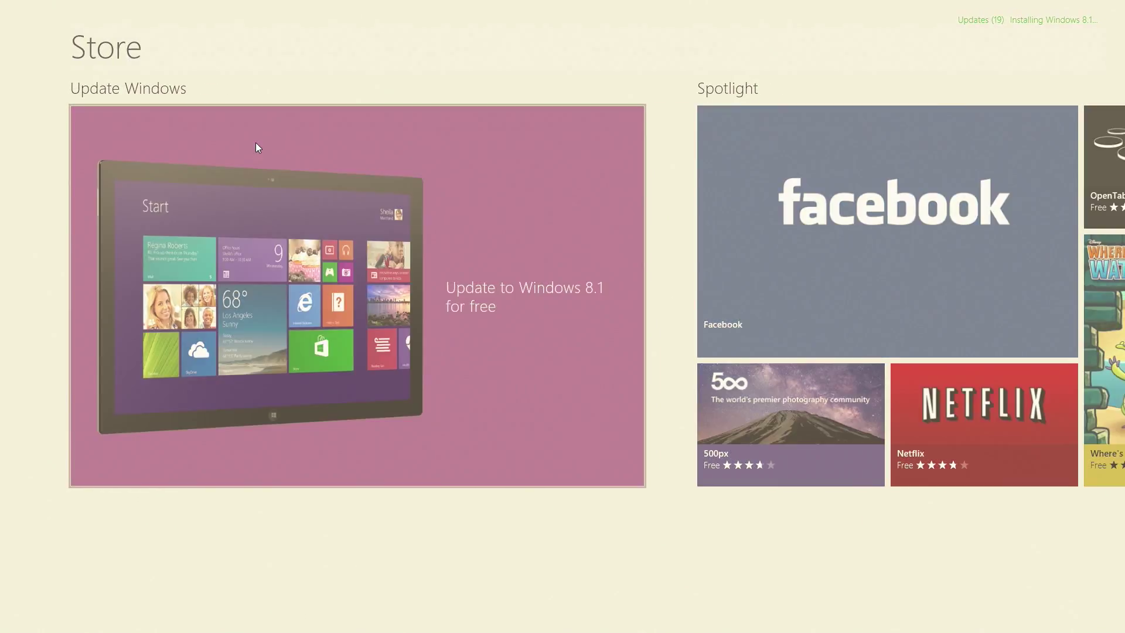
pyautogui.click(257, 146)
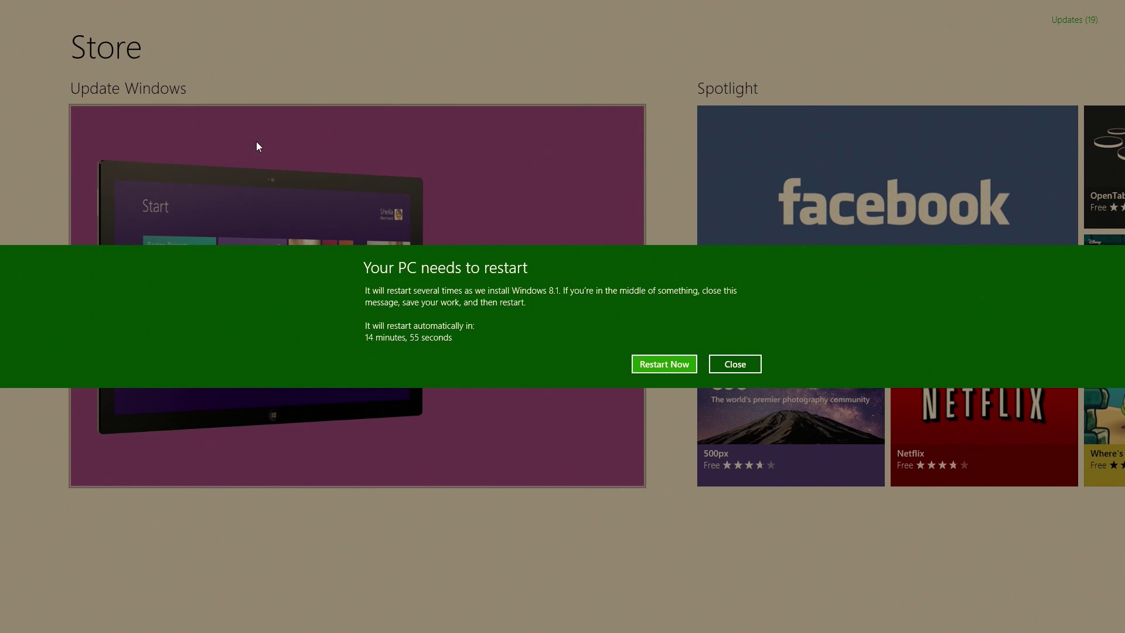
# - Restart the PC now to begin installing Windows 8.1
pyautogui.click(657, 369)
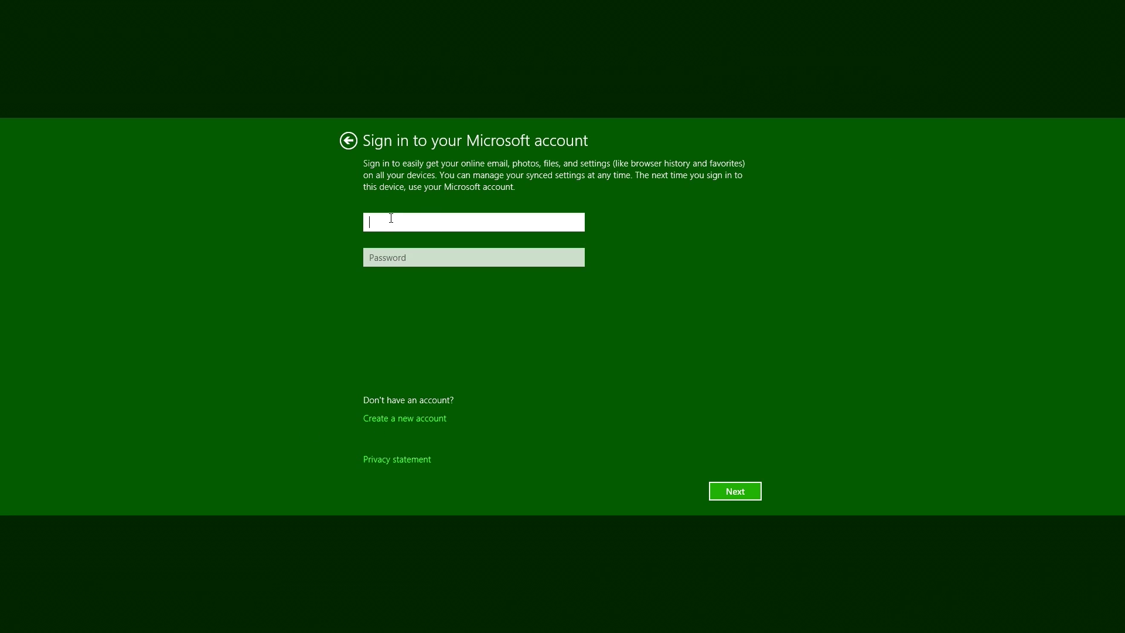
# - Enter the Microsoft account e-mail and password, correcting a typo, and submit the sign-in
pyautogui.press('Tab')
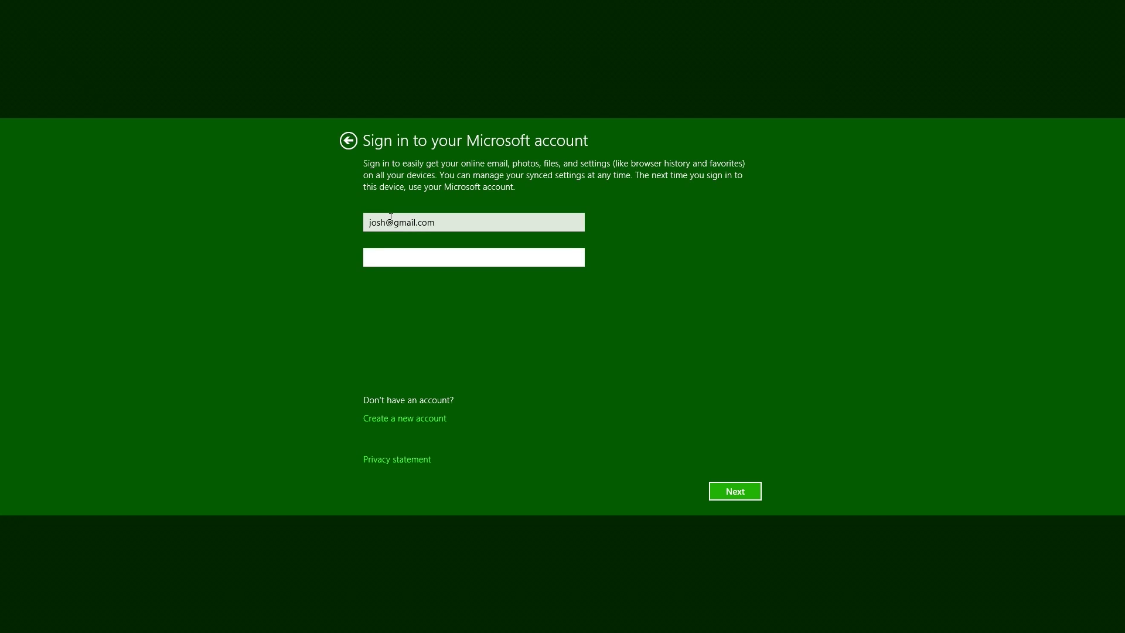
pyautogui.write('abc')
pyautogui.press('BackSpace')
pyautogui.press('BackSpace')
pyautogui.press('BackSpace')
pyautogui.write('*****')
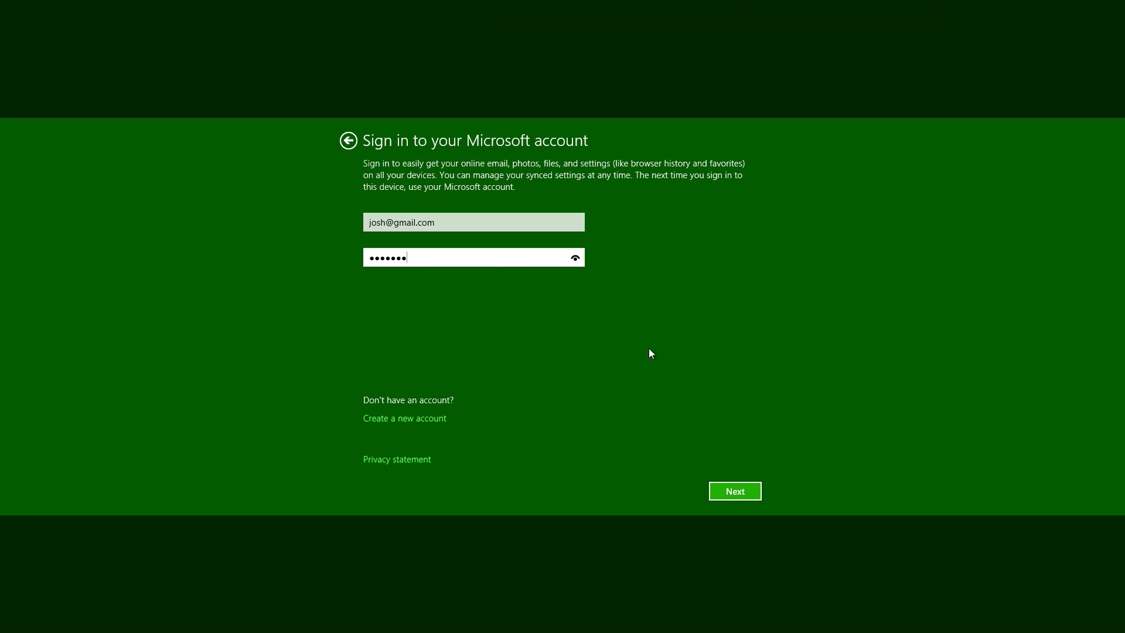
pyautogui.click(735, 491)
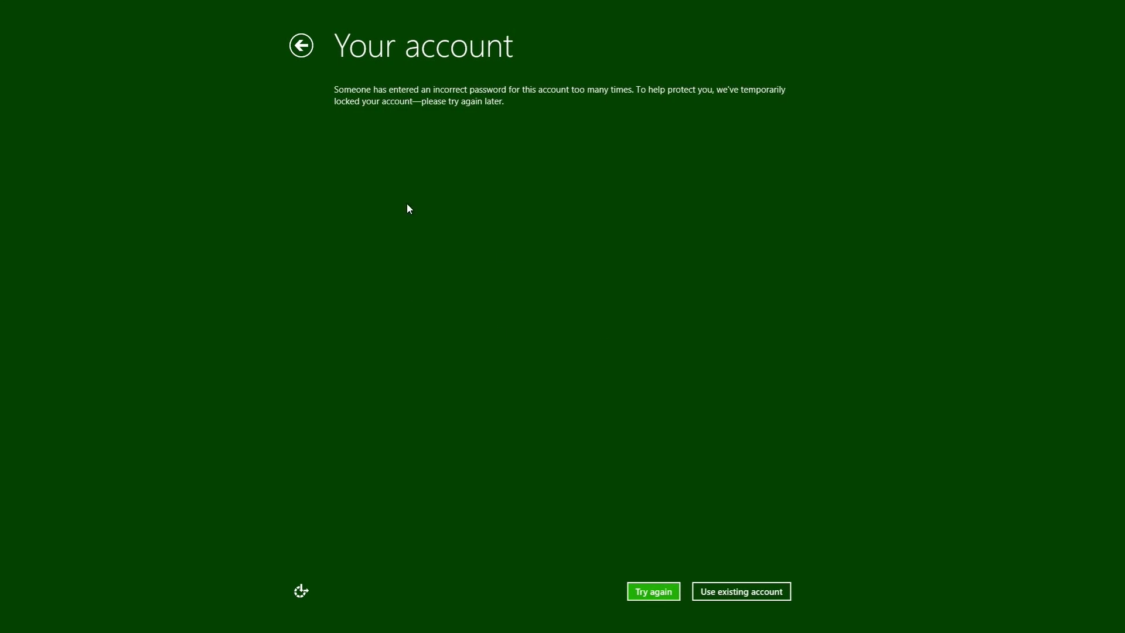
# - Continue setup with the existing account until the Windows 8.1 Start screen appears
pyautogui.click(733, 590)
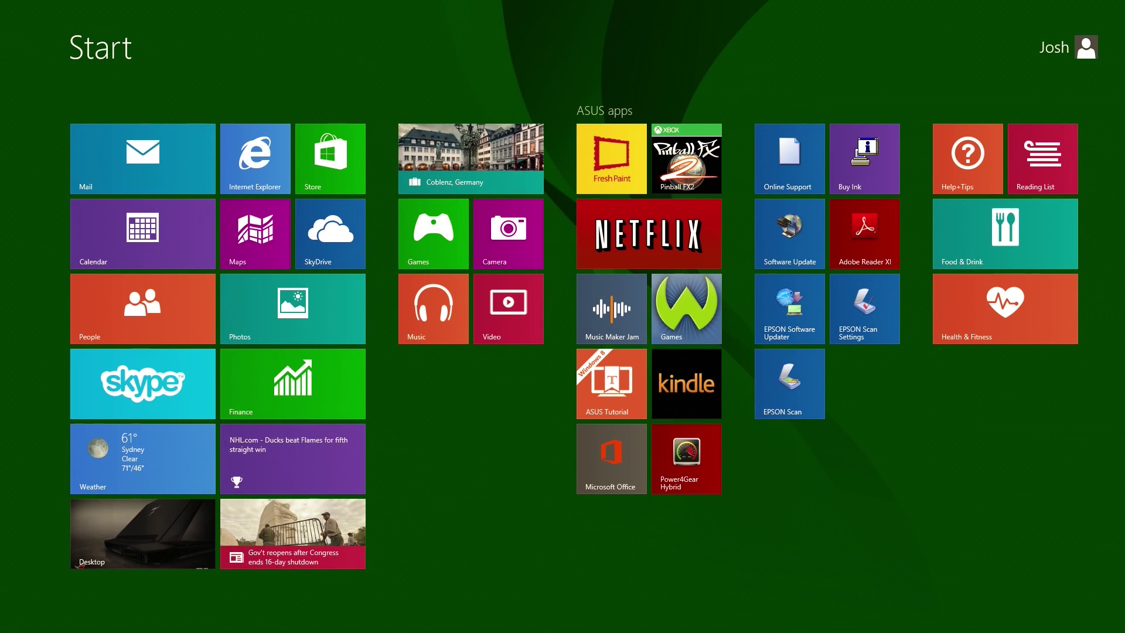
# - On the desktop, unpin Internet Explorer, ASUS Install and one more program from the taskbar
pyautogui.press('super+d')
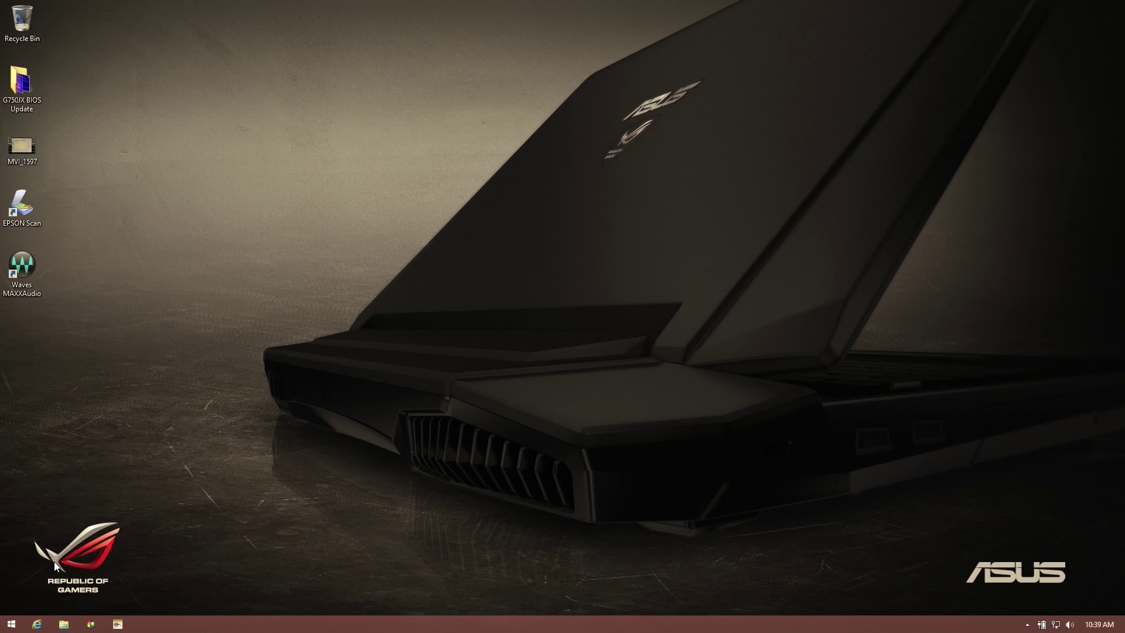
pyautogui.rightClick(37, 626)
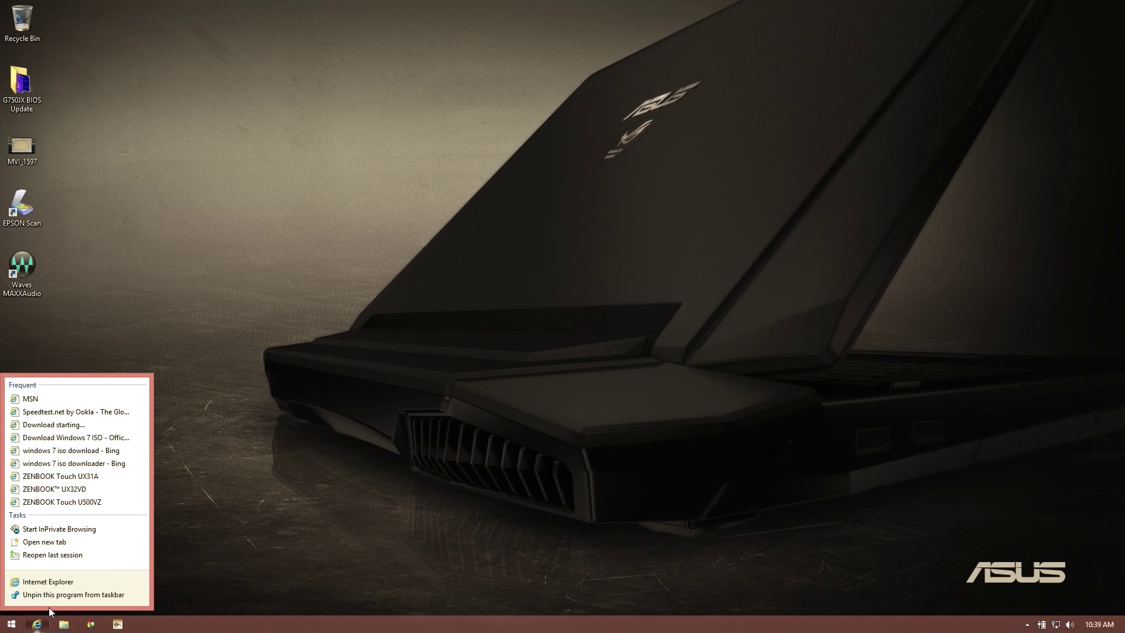
pyautogui.click(77, 595)
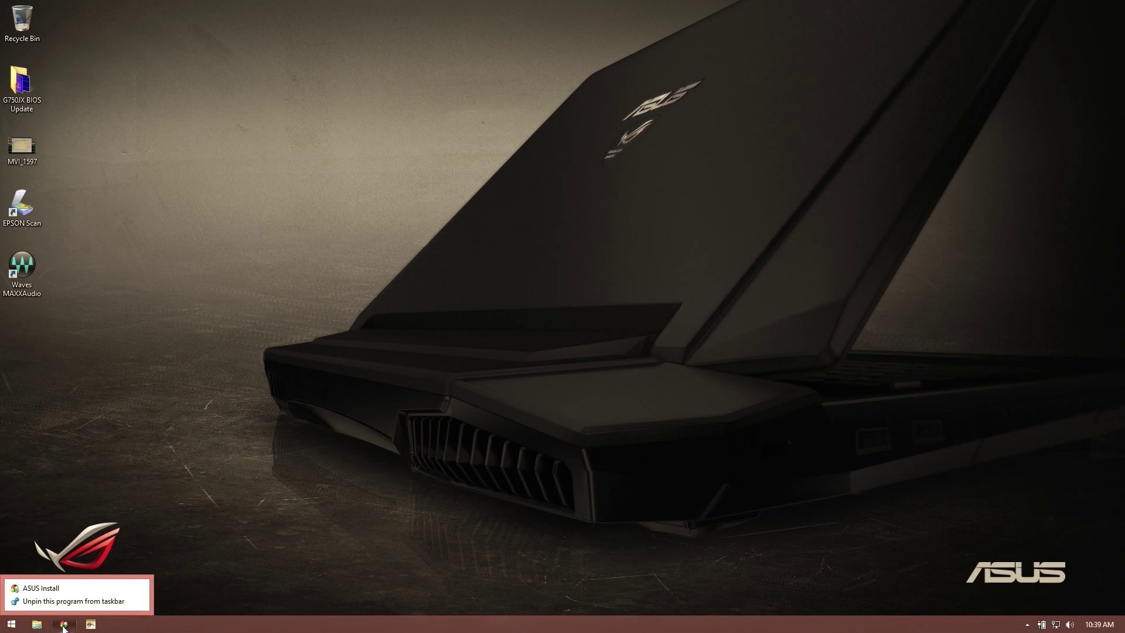
pyautogui.click(74, 601)
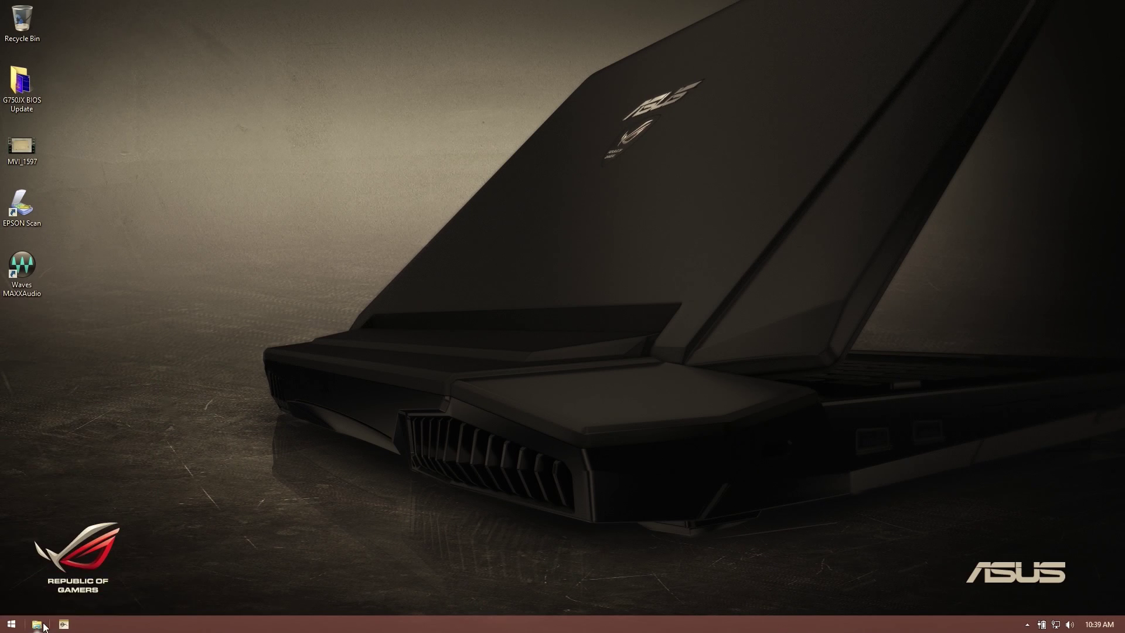
pyautogui.rightClick(62, 625)
pyautogui.click(69, 601)
pyautogui.click(12, 624)
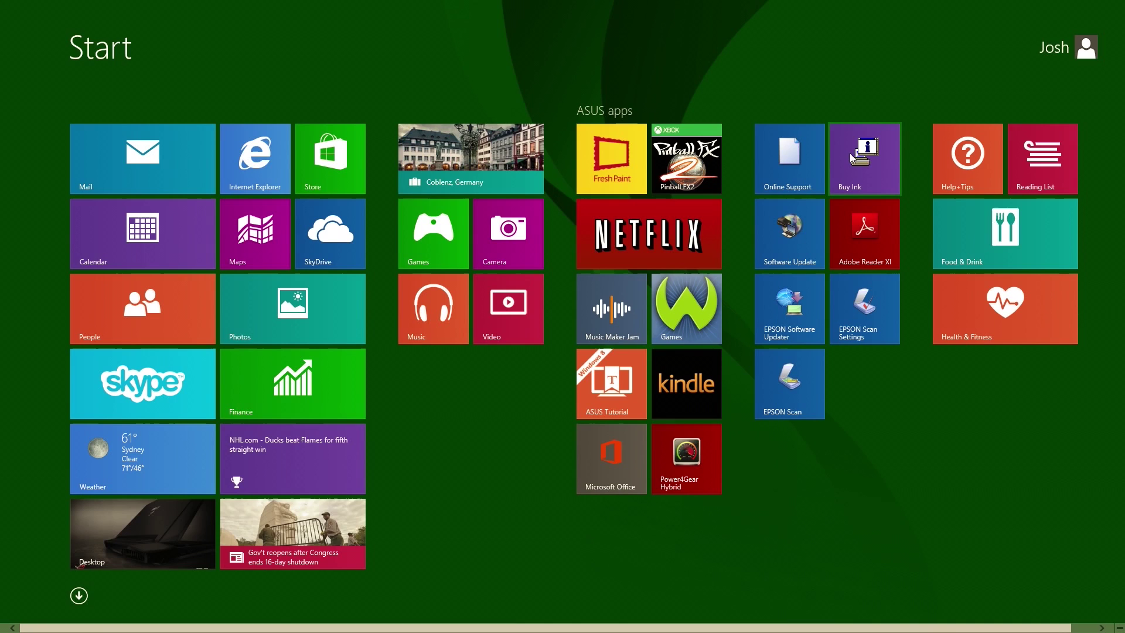
pyautogui.press('super')
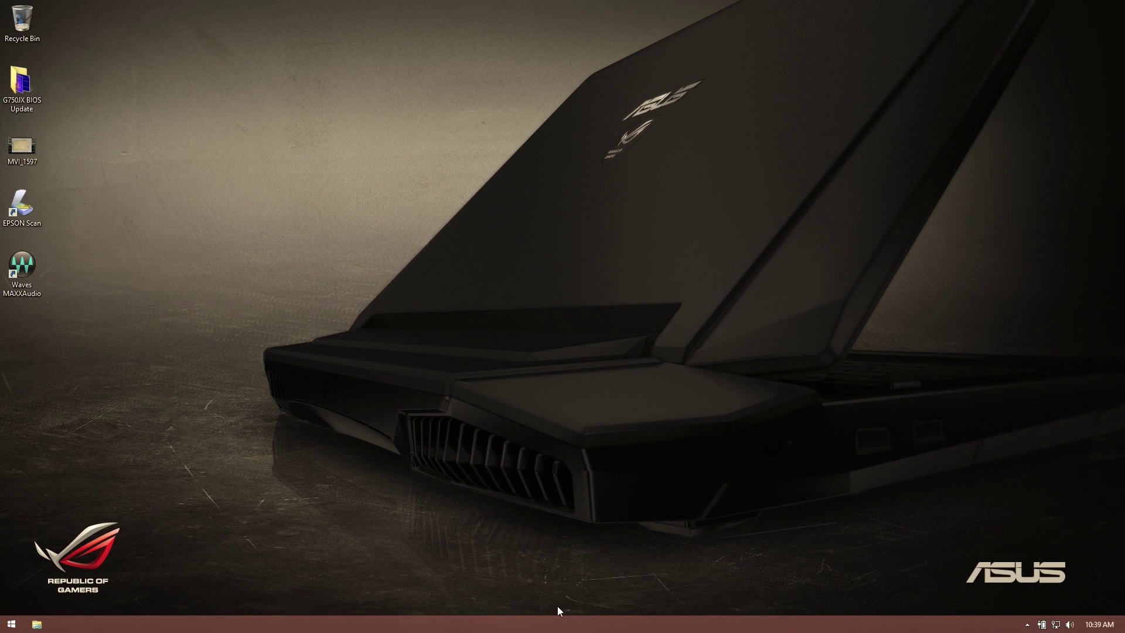
# - In taskbar Navigation properties, enable boot-to-desktop, desktop background on Start, Apps view, and desktop apps first
pyautogui.rightClick(486, 632)
pyautogui.click(510, 620)
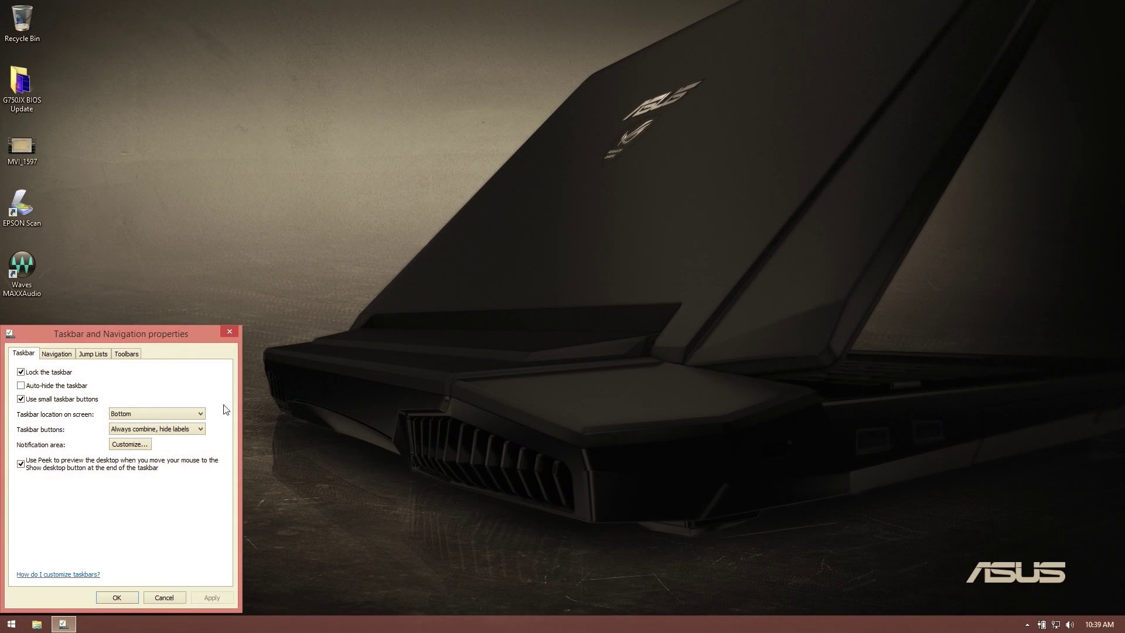
pyautogui.click(55, 354)
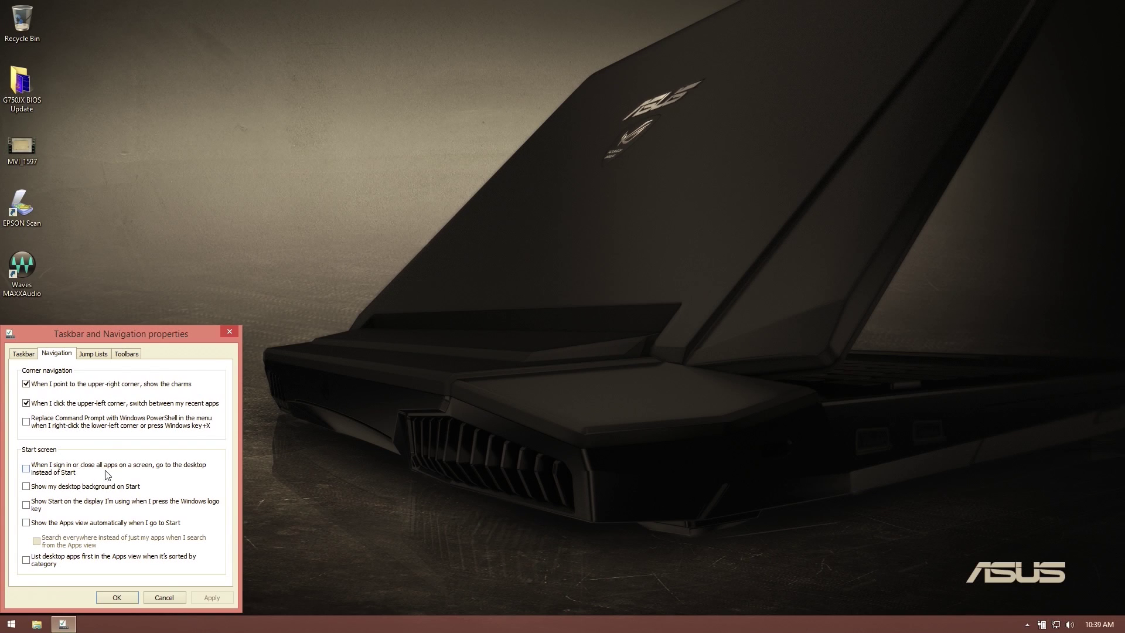
pyautogui.click(67, 475)
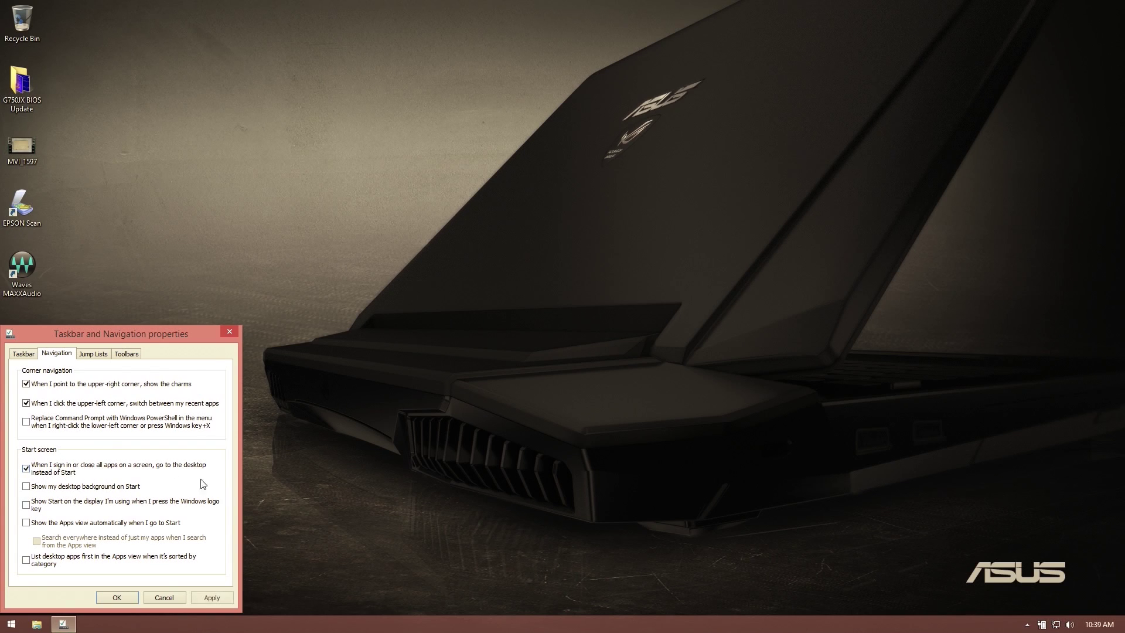
pyautogui.click(39, 489)
pyautogui.click(173, 508)
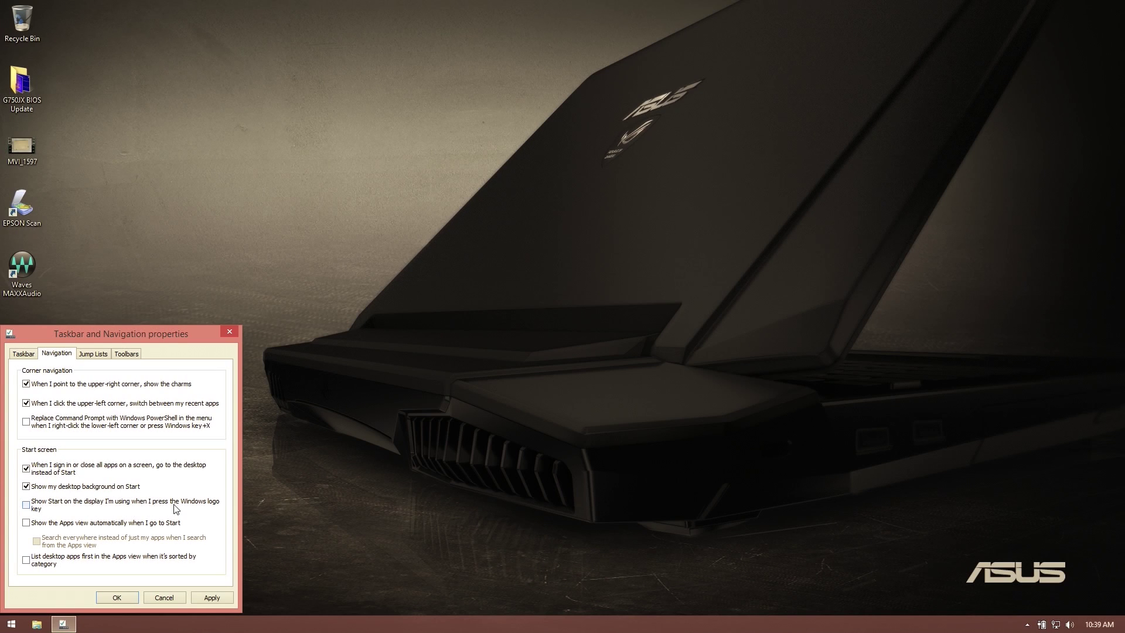
pyautogui.click(71, 524)
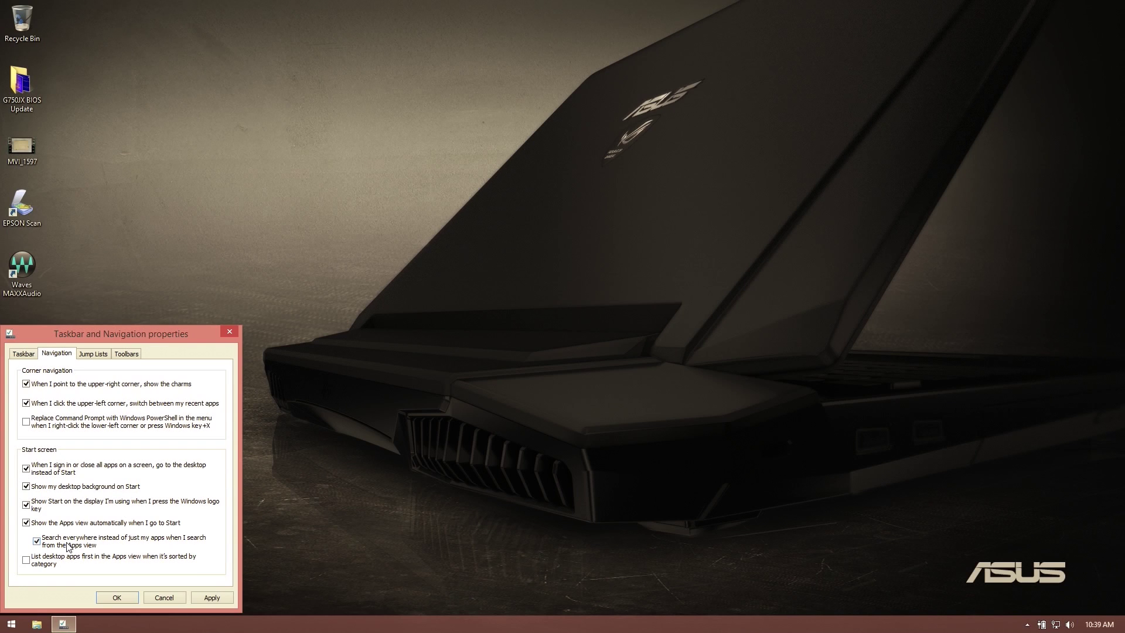
pyautogui.click(69, 547)
pyautogui.click(53, 564)
pyautogui.click(217, 598)
# - Close the properties dialog, search the Apps view for 'paint', then return to the desktop
pyautogui.click(120, 597)
pyautogui.press('super')
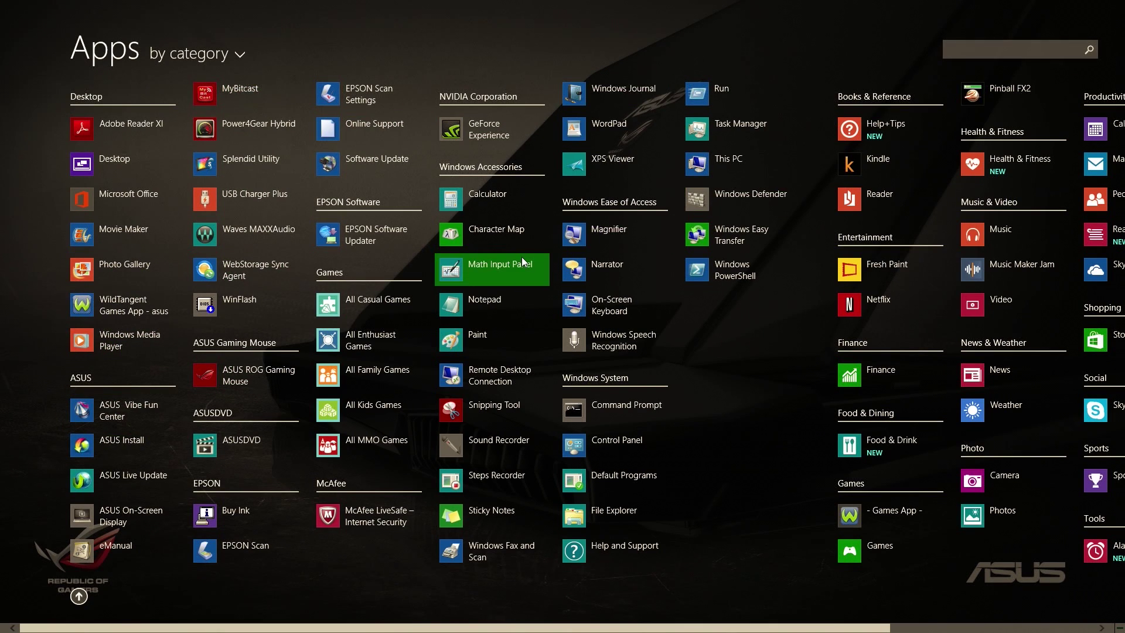
pyautogui.write('paint')
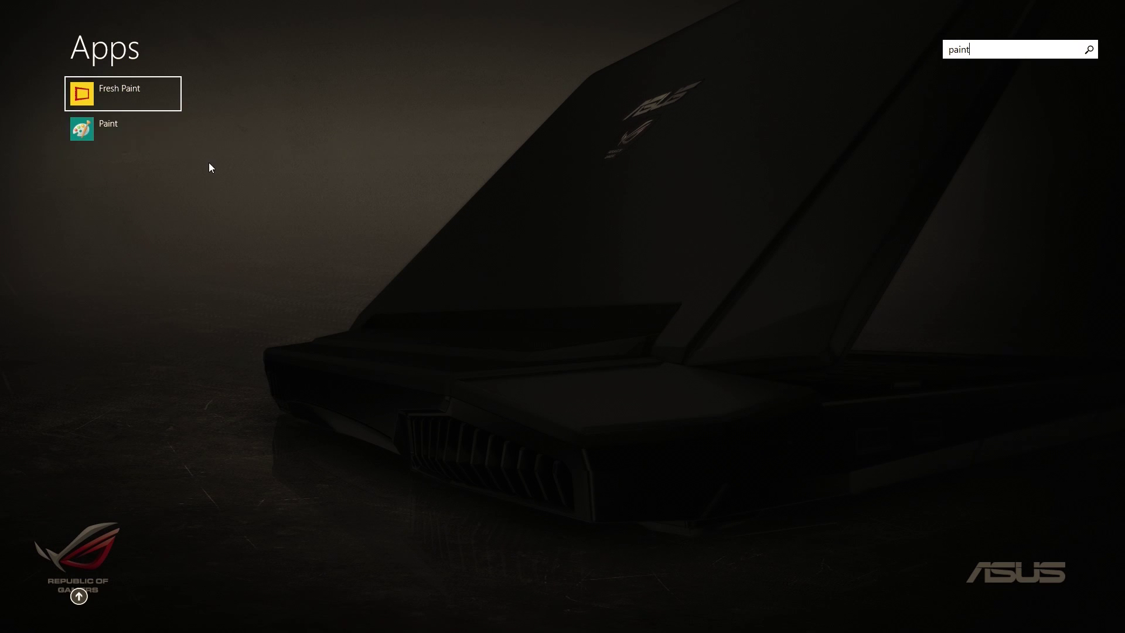
pyautogui.press('super')
# - Restart the computer from the Settings charm's Power menu
pyautogui.moveTo(1124, 3)
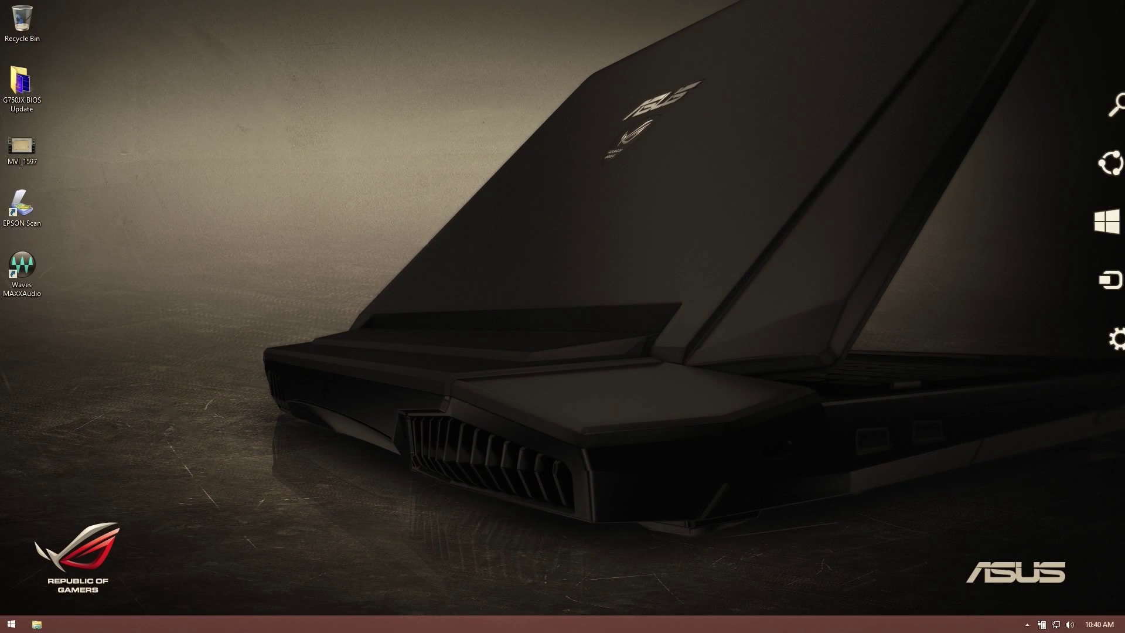
pyautogui.click(1096, 346)
pyautogui.click(1022, 546)
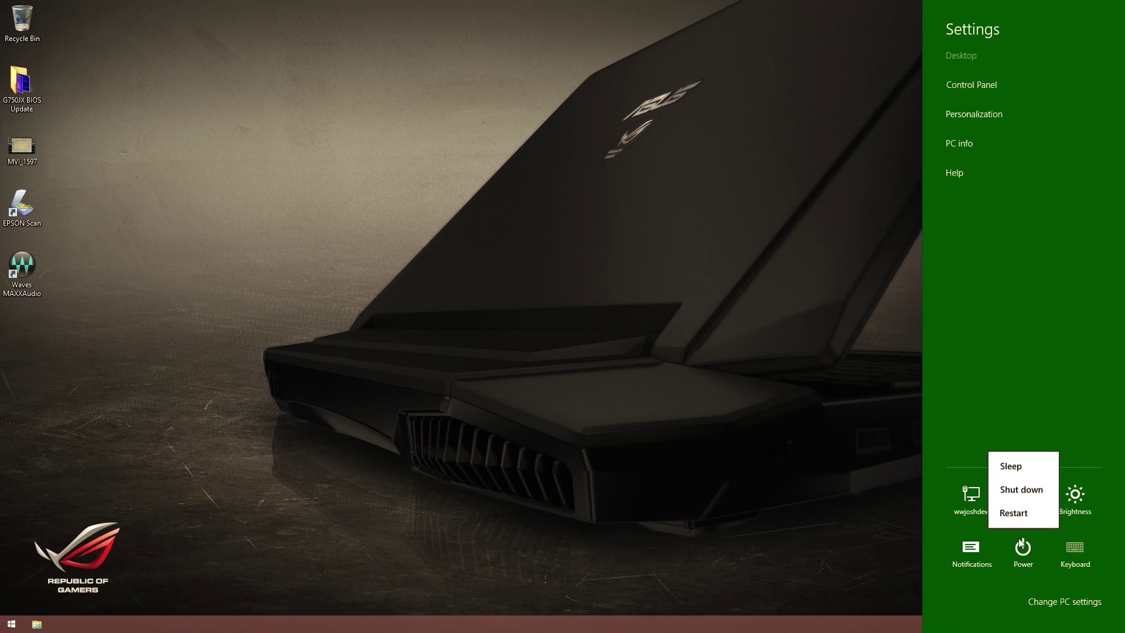
pyautogui.click(1028, 510)
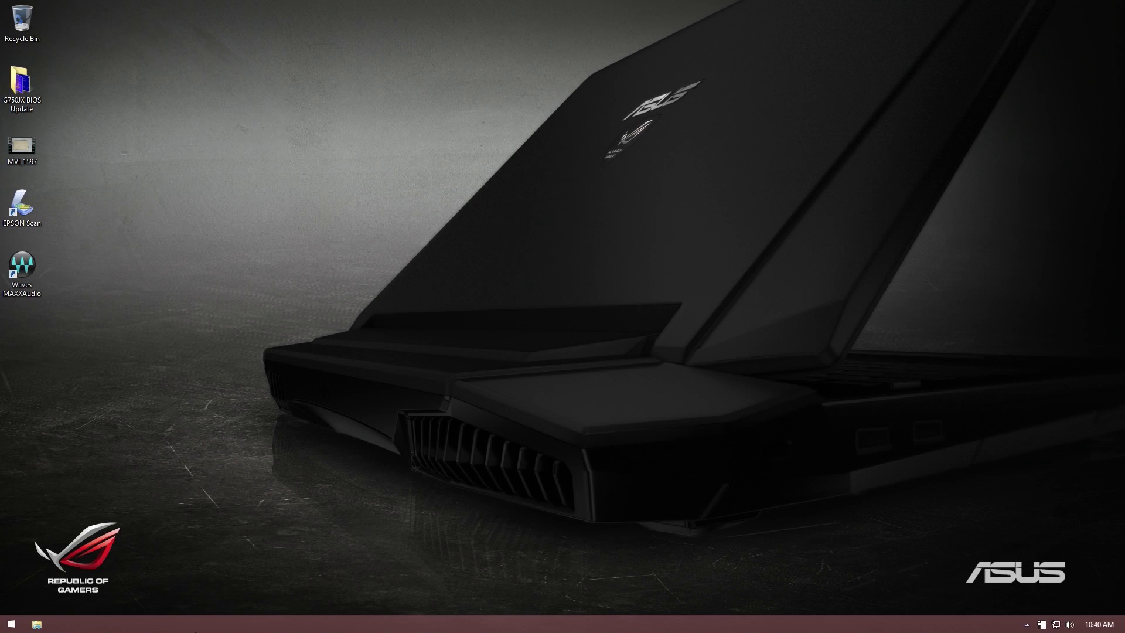
pyautogui.rightClick(236, 626)
pyautogui.click(253, 616)
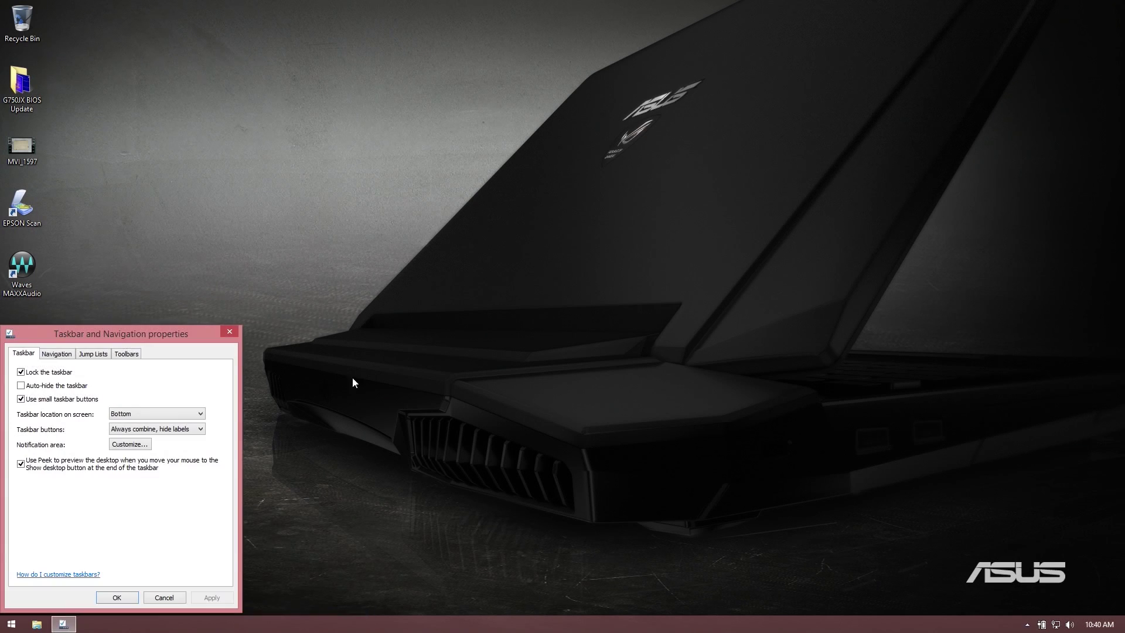
pyautogui.click(231, 332)
pyautogui.rightClick(378, 624)
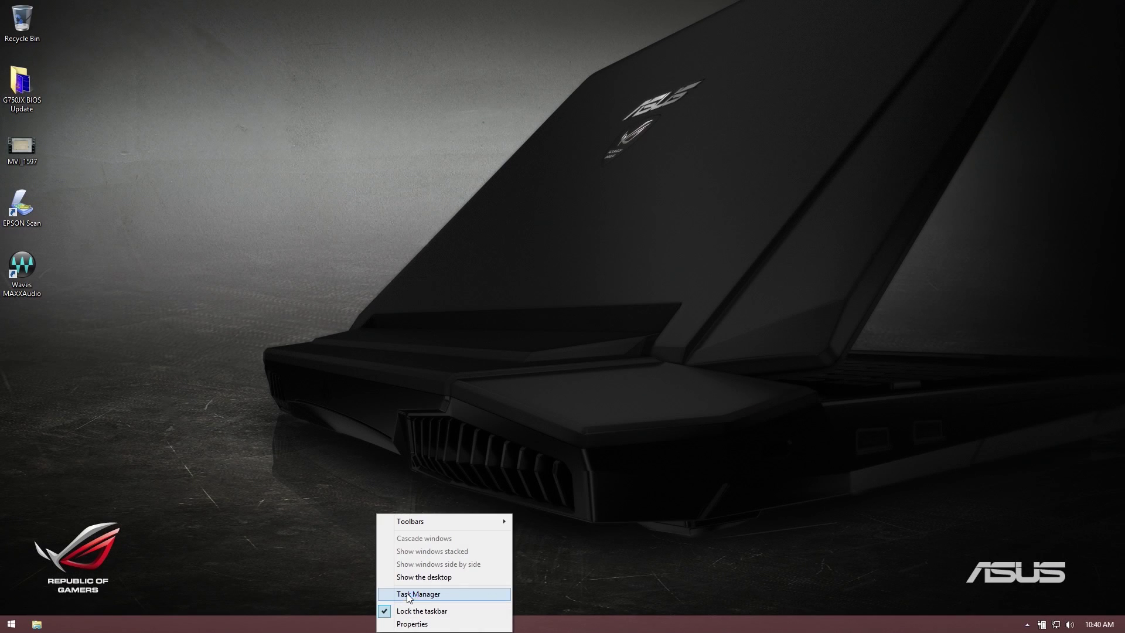
pyautogui.click(406, 594)
pyautogui.click(88, 257)
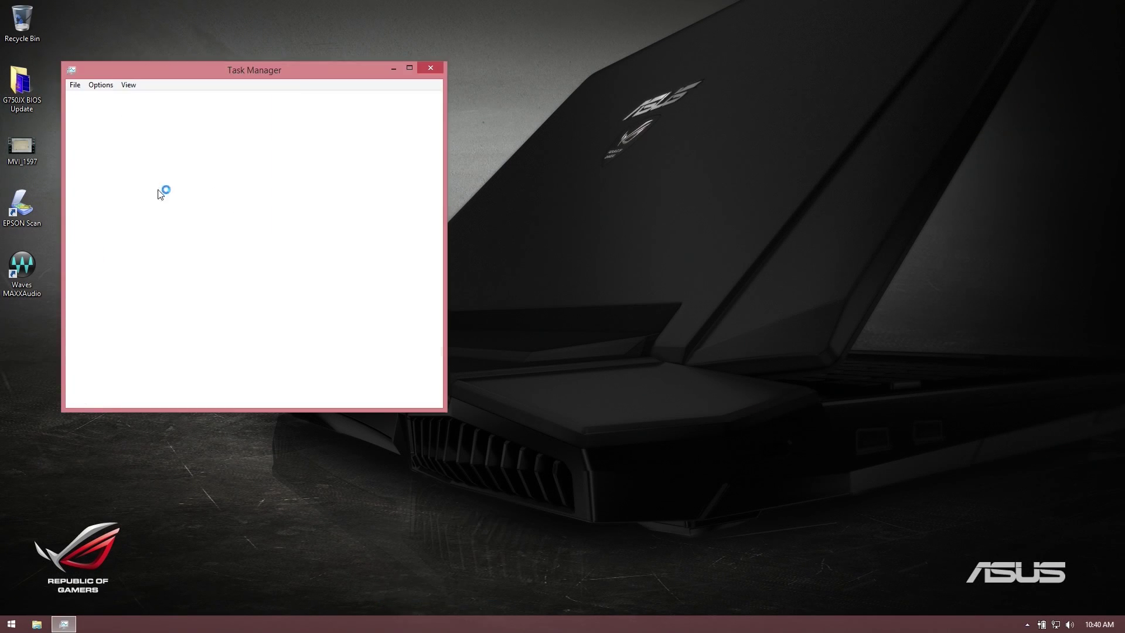
pyautogui.click(127, 100)
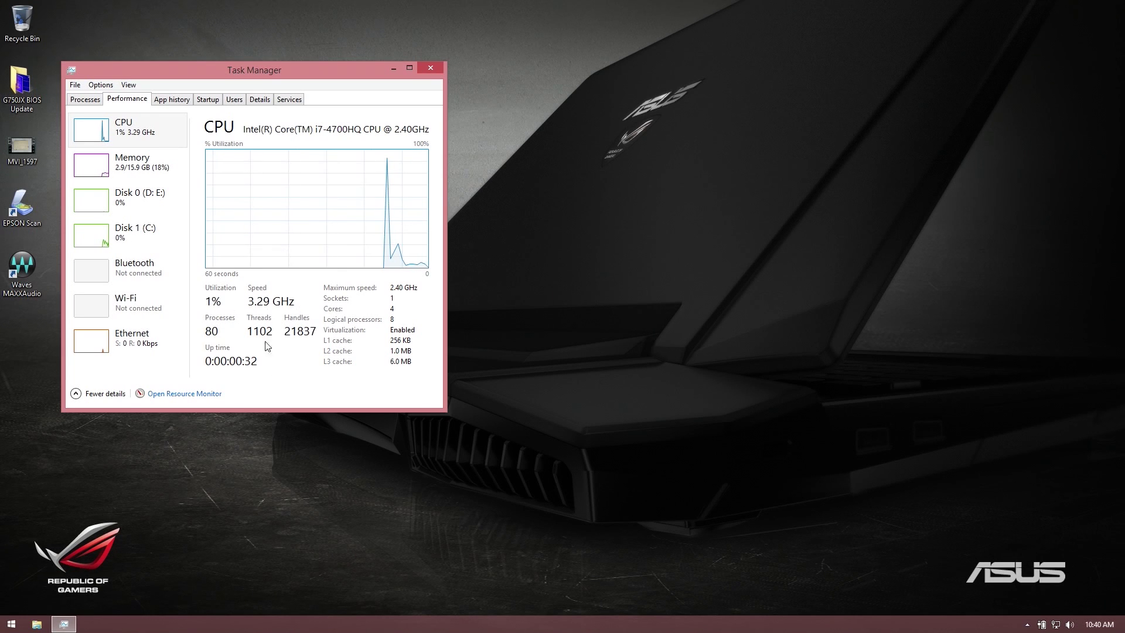
# - Close Task Manager, scroll through the Apps view list, then go back to the desktop
pyautogui.click(437, 69)
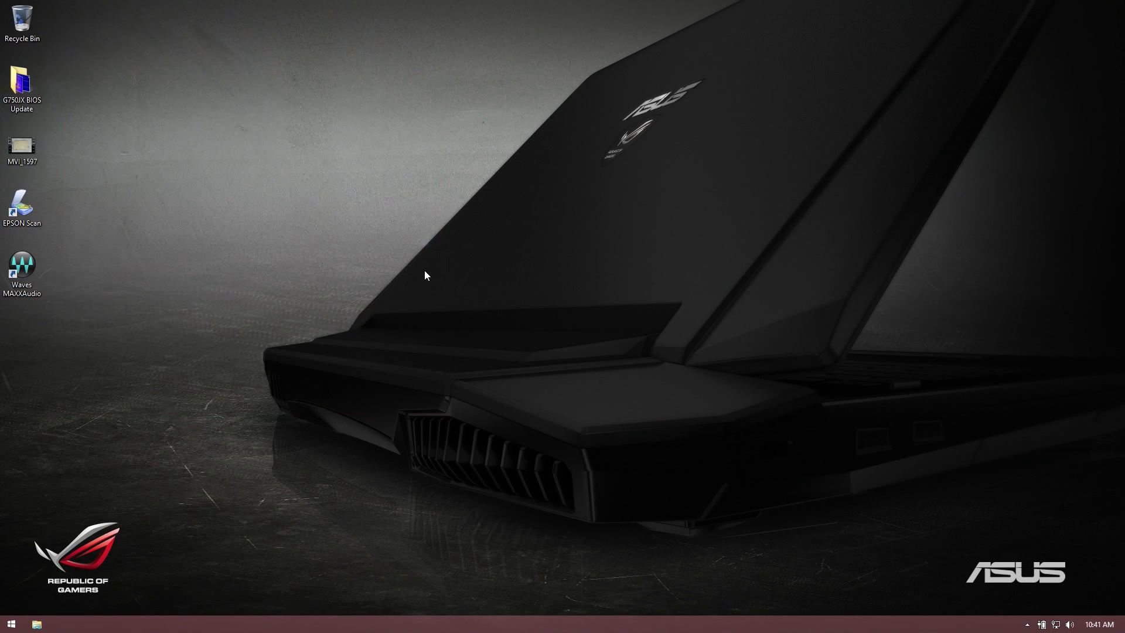
pyautogui.click(11, 623)
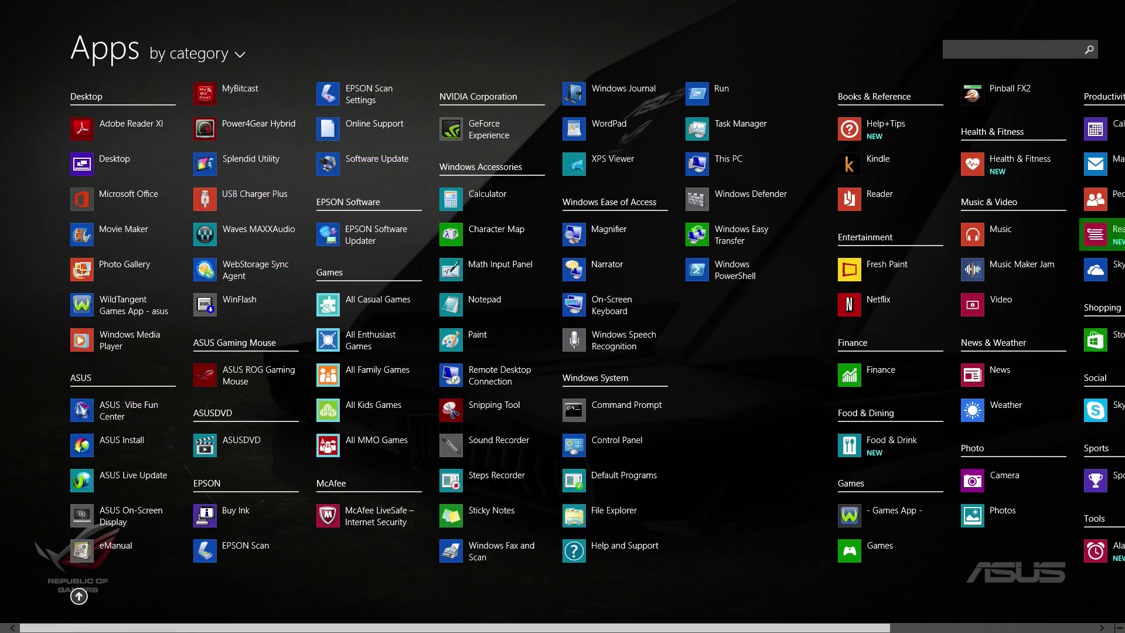
pyautogui.scroll(-1, 246, 193)
pyautogui.scroll(-3, 1055, 410)
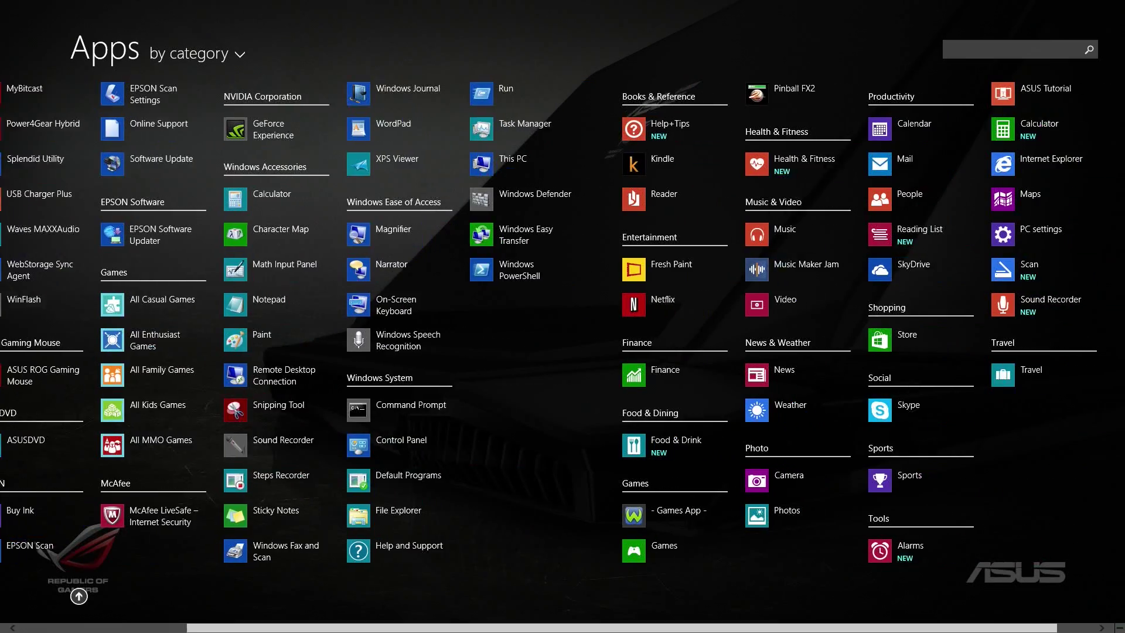
pyautogui.scroll(4, 456, 529)
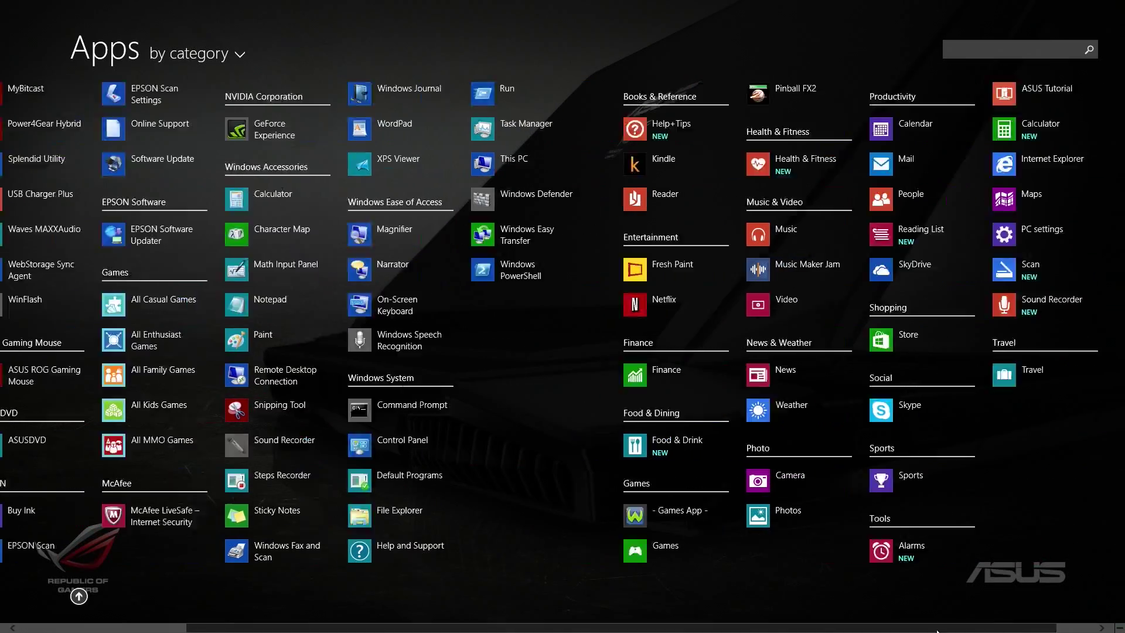
pyautogui.press('Escape')
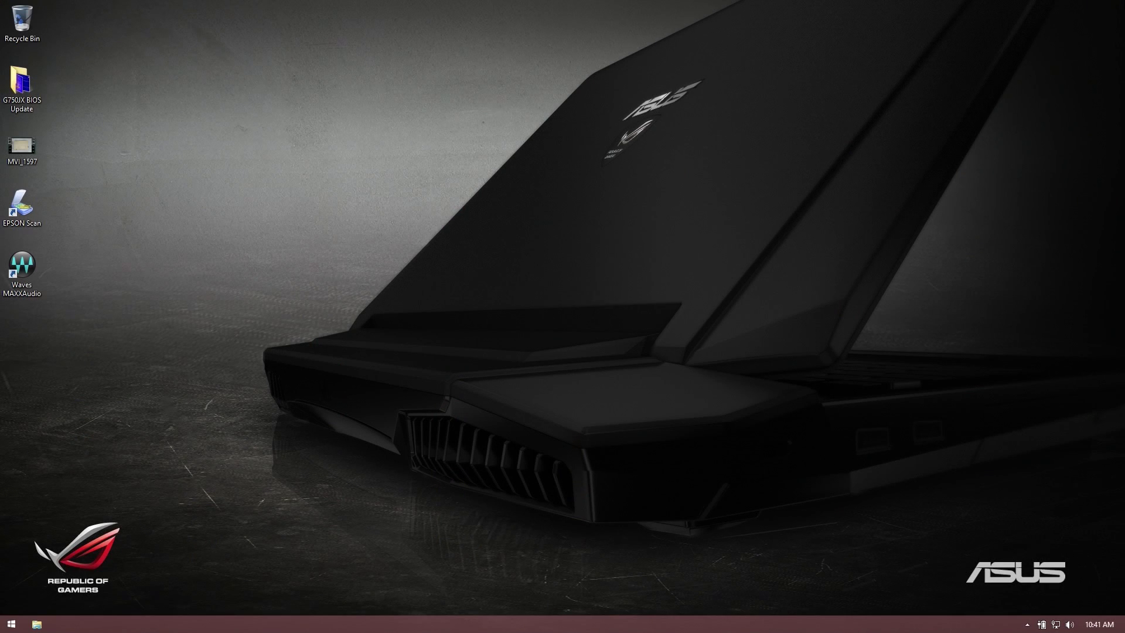
# - Restart Windows via Settings > Power and let it boot back to the desktop
pyautogui.moveTo(1123, 3)
pyautogui.click(1097, 339)
pyautogui.click(1021, 549)
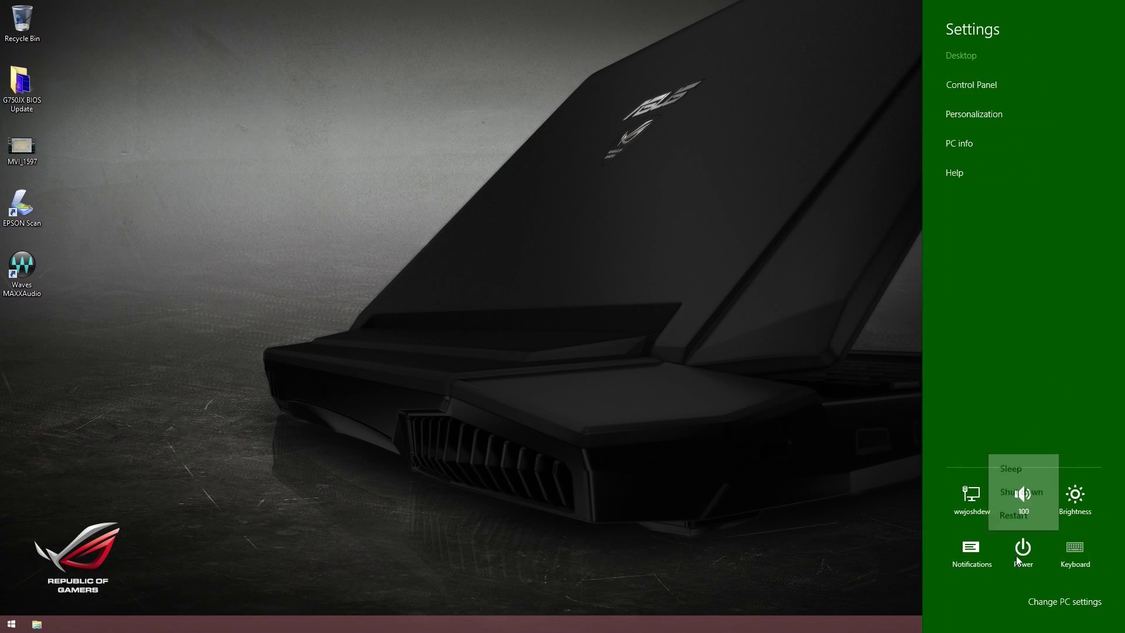
pyautogui.click(1013, 515)
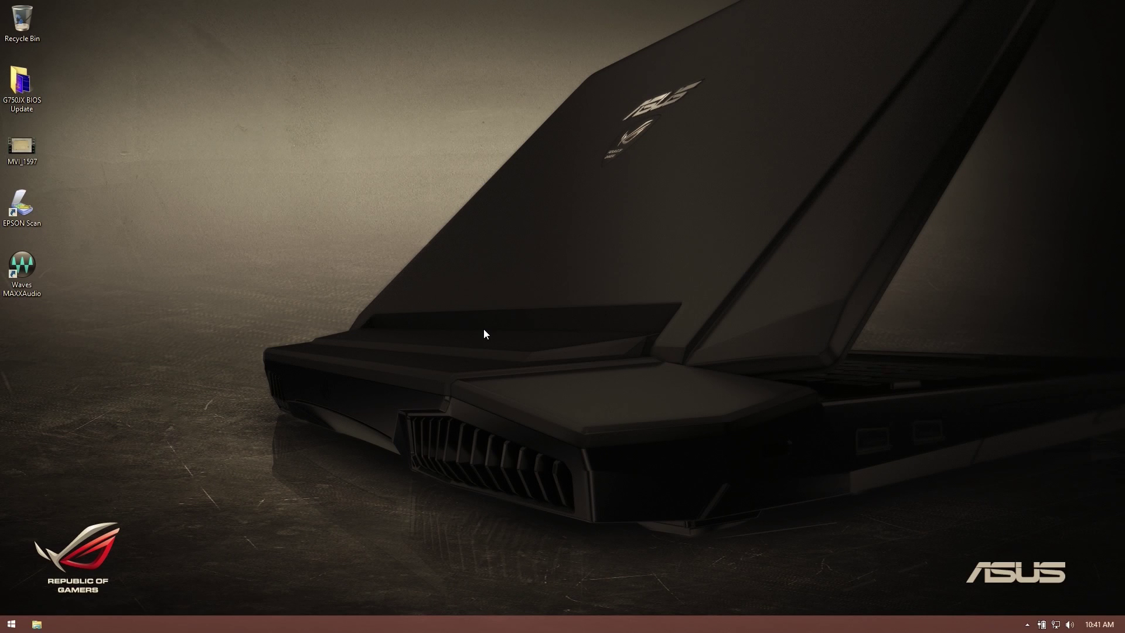
# - Search the Apps view for 'cal' and launch the new Calculator app
pyautogui.press('super')
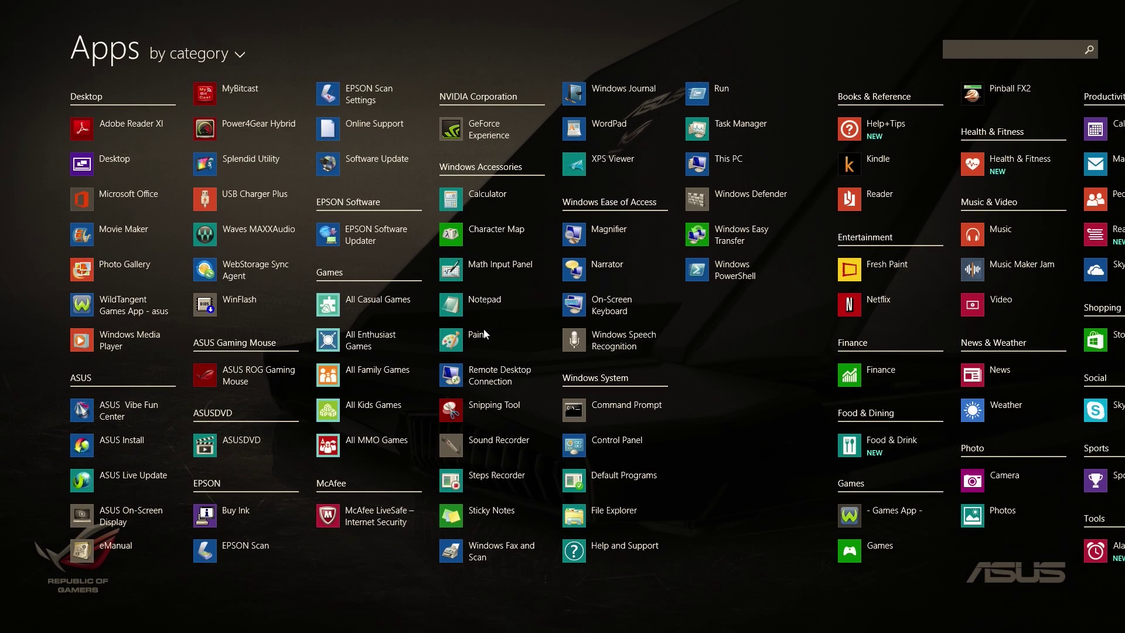
pyautogui.write('cal')
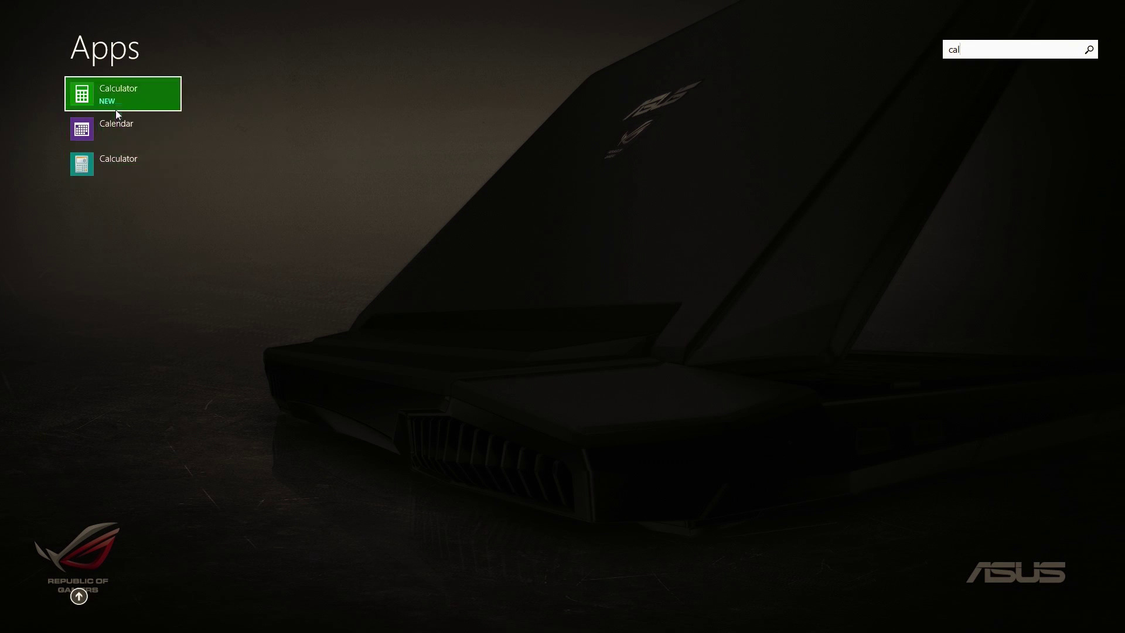
pyautogui.click(122, 95)
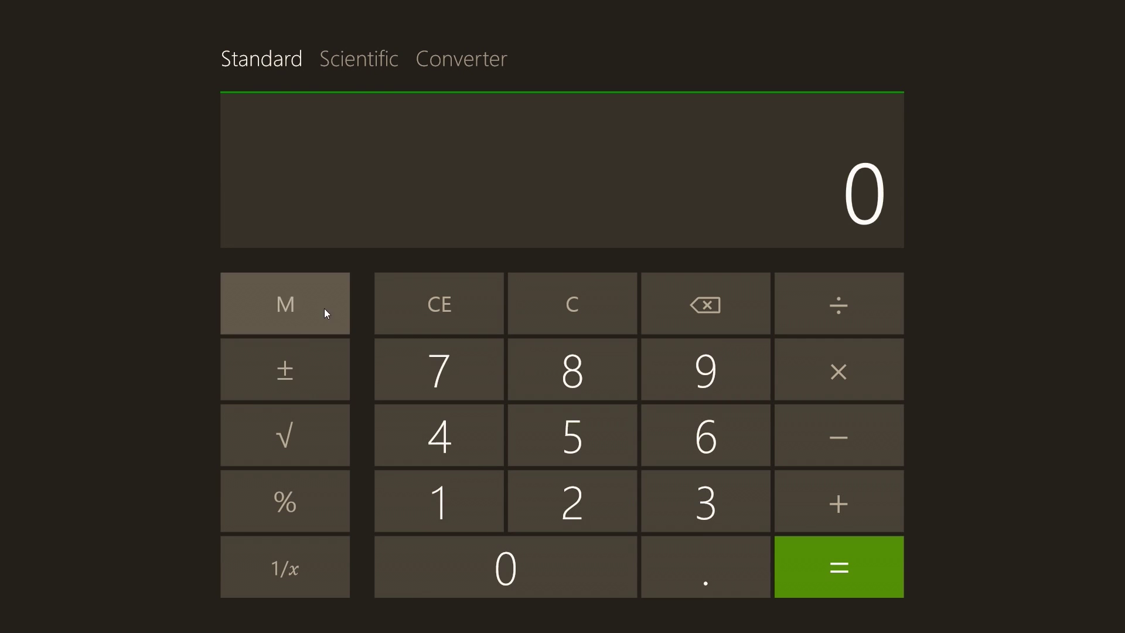
# - Browse Calculator's Scientific and Converter modes, then return to the desktop with Win+D
pyautogui.click(364, 57)
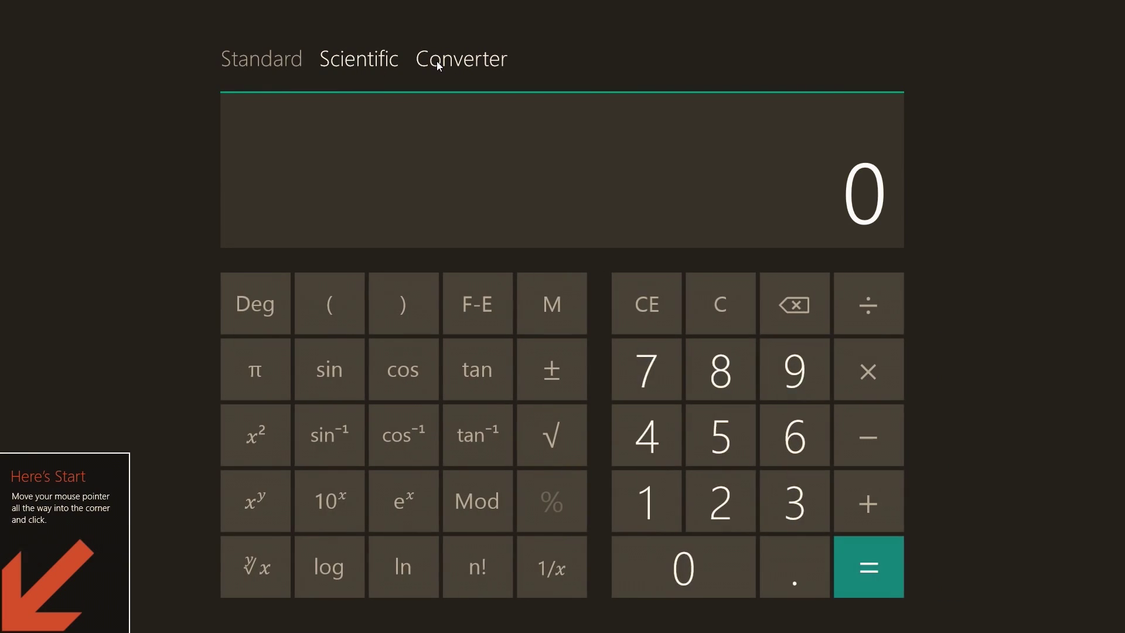
pyautogui.click(434, 62)
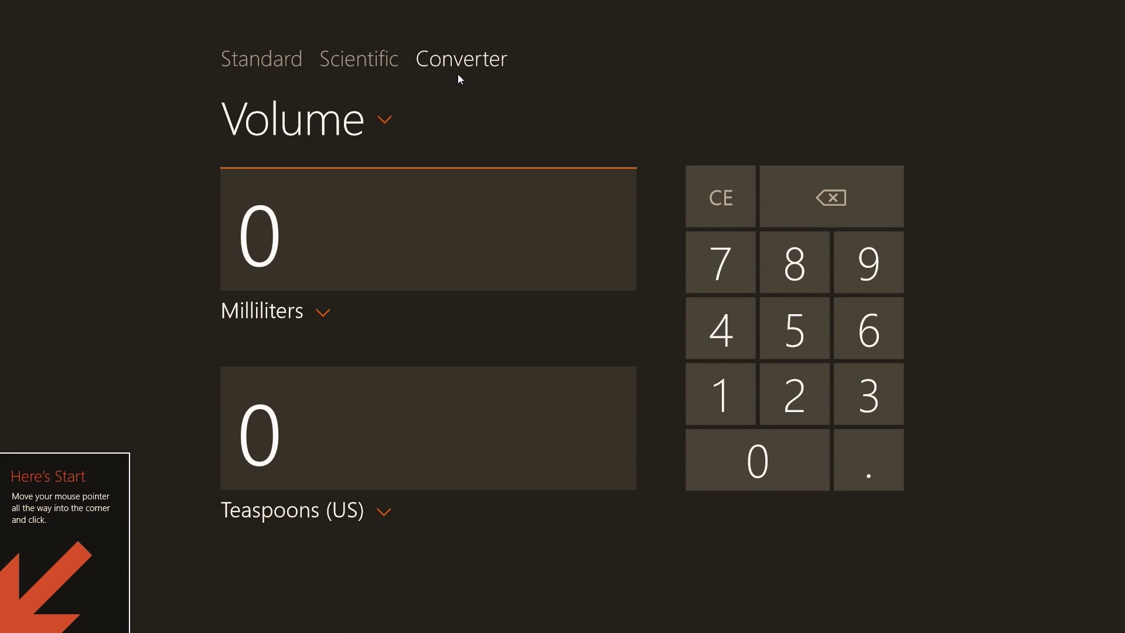
pyautogui.press('super+d')
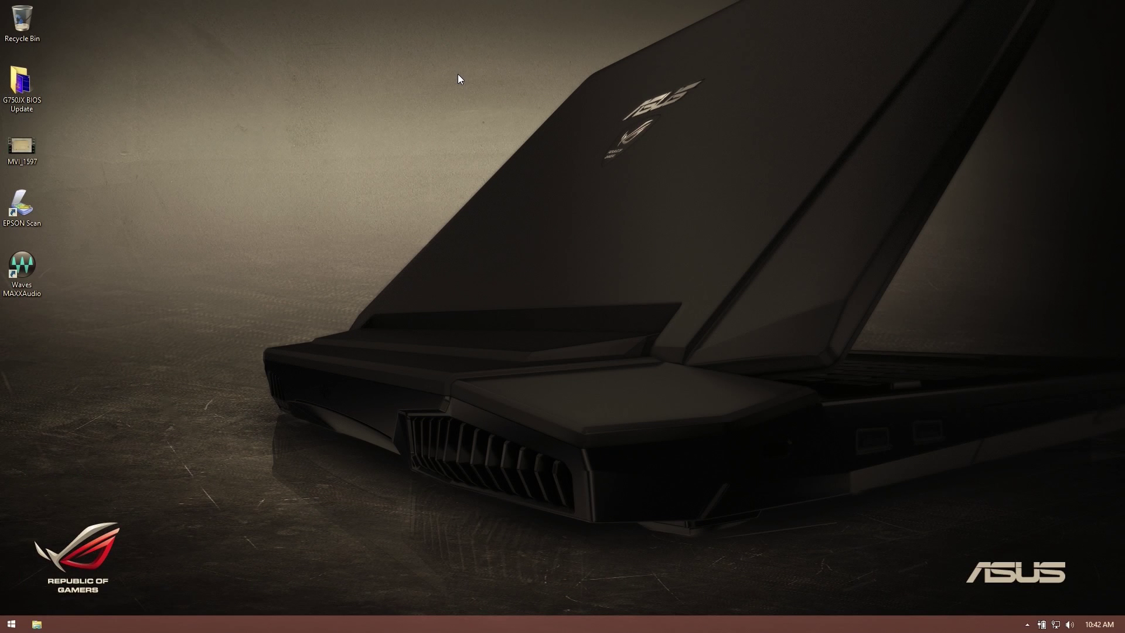